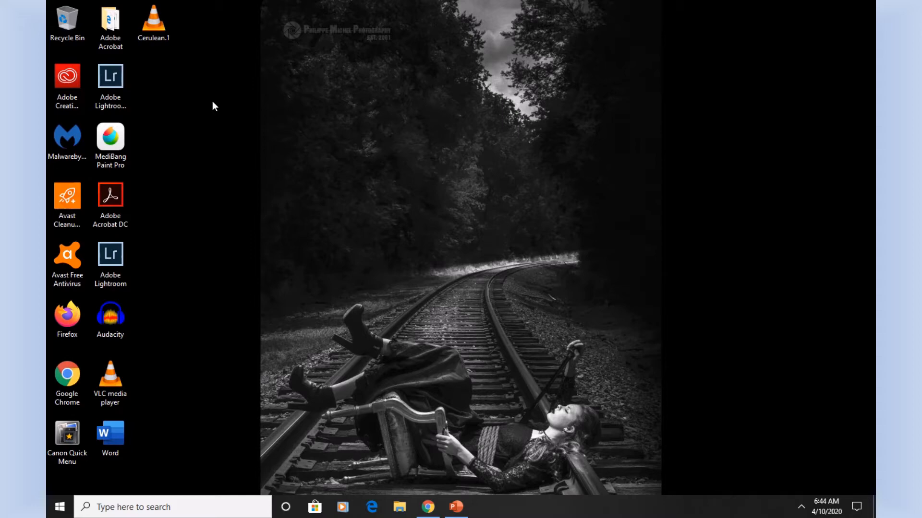
- Check in the Windows device settings that the ATR USB microphone is listed under Audio, and close the settings
{"action": "left_click", "coordinate": [60, 509]}
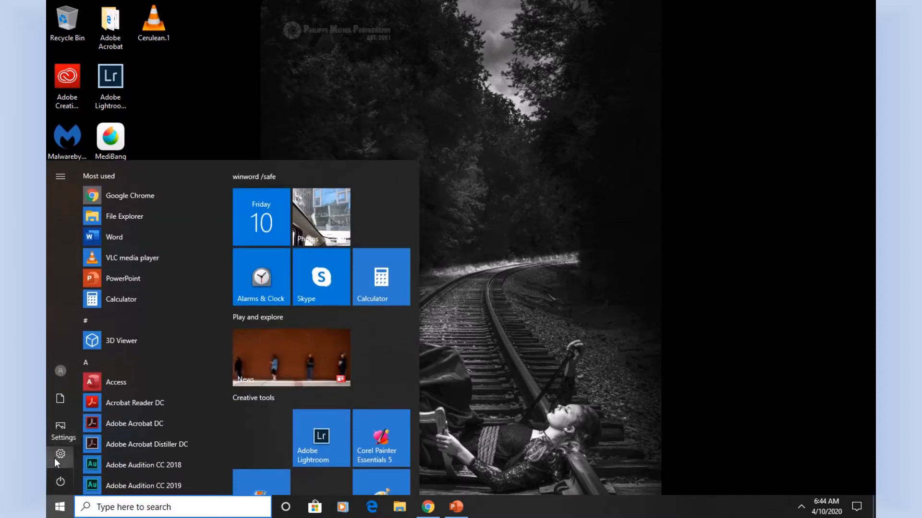
{"action": "left_click", "coordinate": [55, 459]}
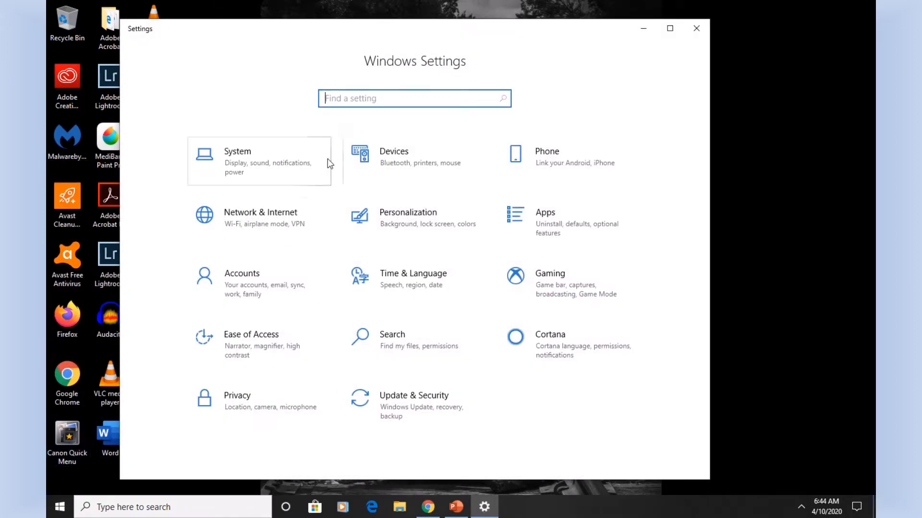
{"action": "left_click", "coordinate": [403, 159]}
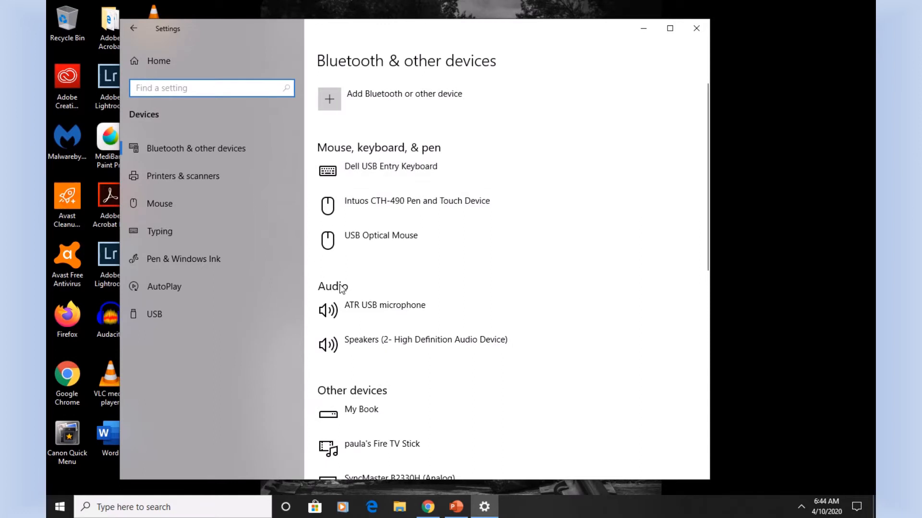
{"action": "left_click", "coordinate": [371, 312]}
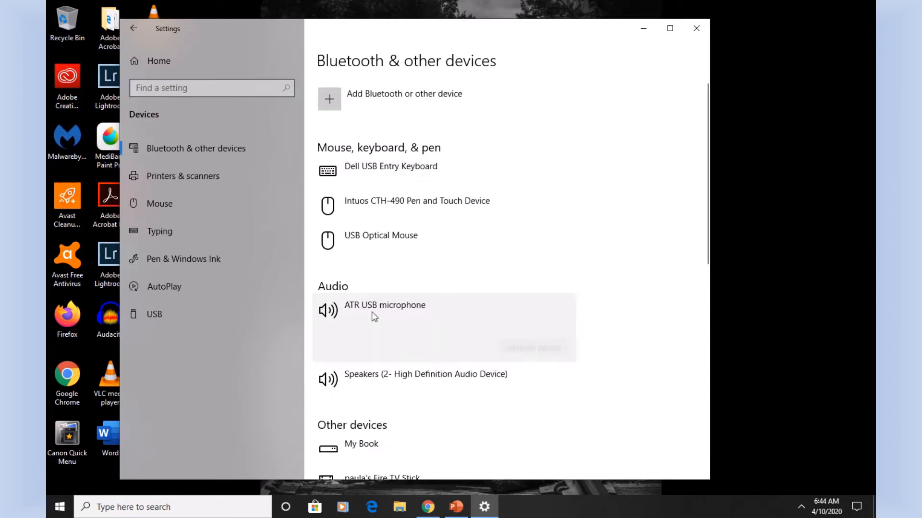
{"action": "left_click", "coordinate": [695, 30]}
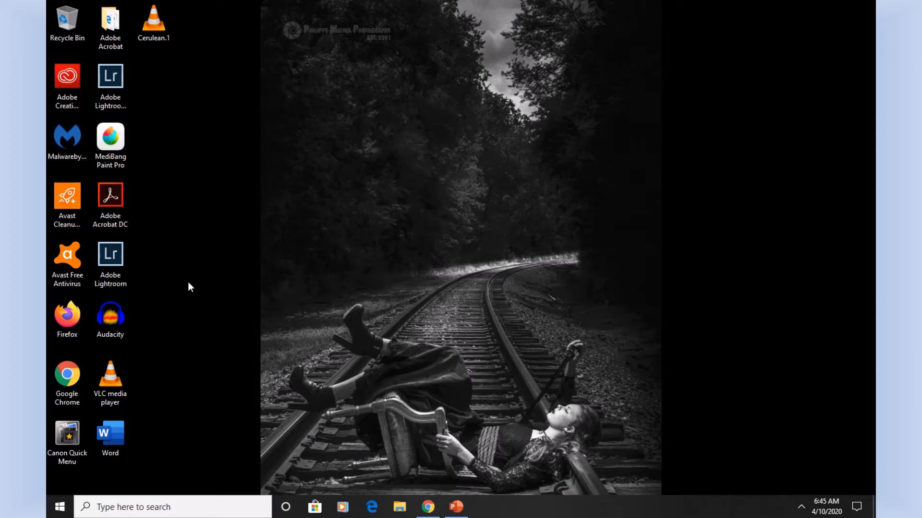
- Open Audacity and select Windows DirectSound as audio host and Microphone (ATR USB microphone) as recording device
{"action": "double_click", "coordinate": [113, 314]}
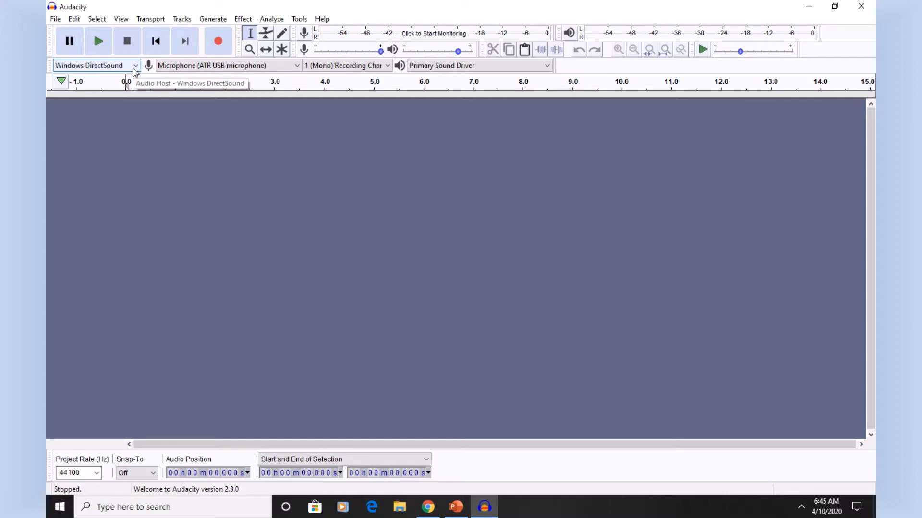
{"action": "left_click", "coordinate": [135, 67]}
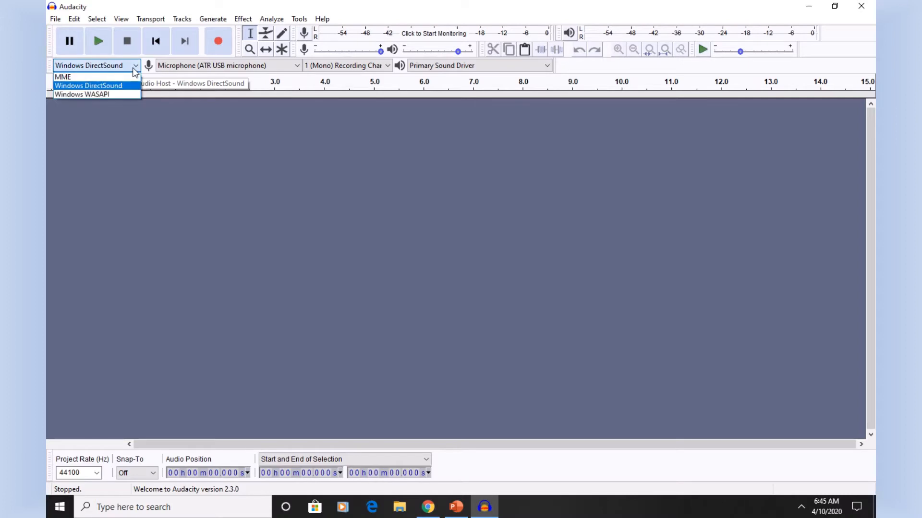
{"action": "left_click", "coordinate": [98, 88]}
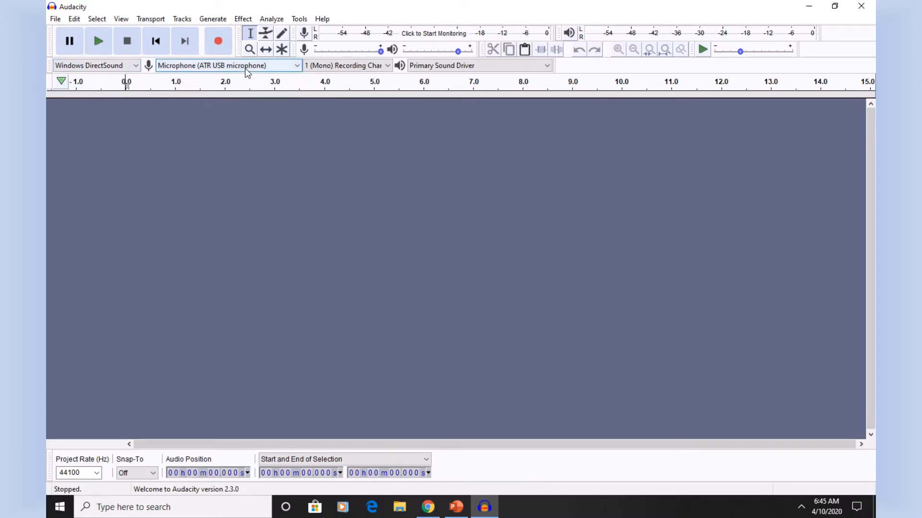
{"action": "left_click", "coordinate": [287, 68]}
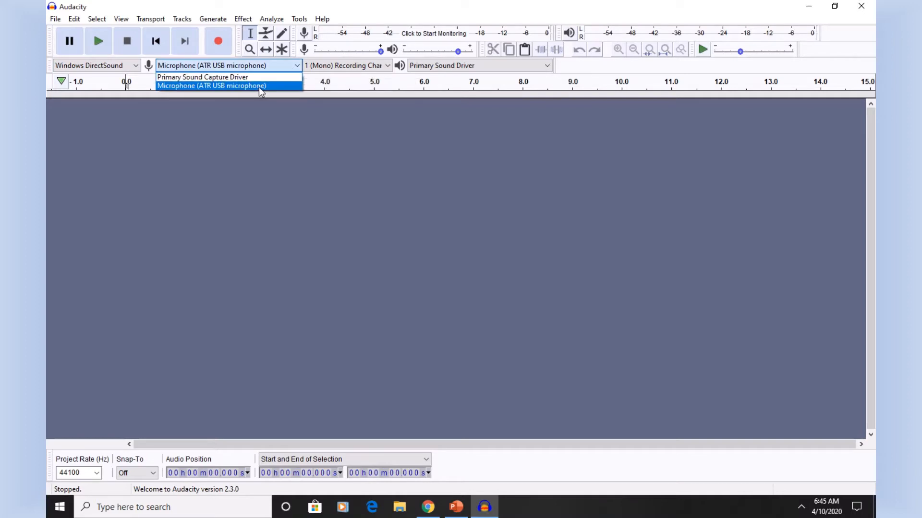
{"action": "left_click", "coordinate": [262, 86]}
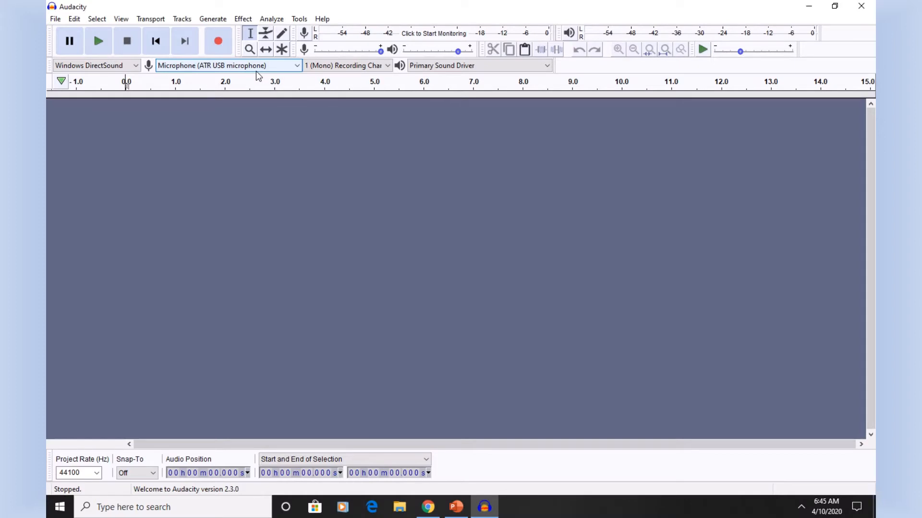
- Rescan the audio devices so that connected microphones and speakers are detected
{"action": "left_click", "coordinate": [154, 20]}
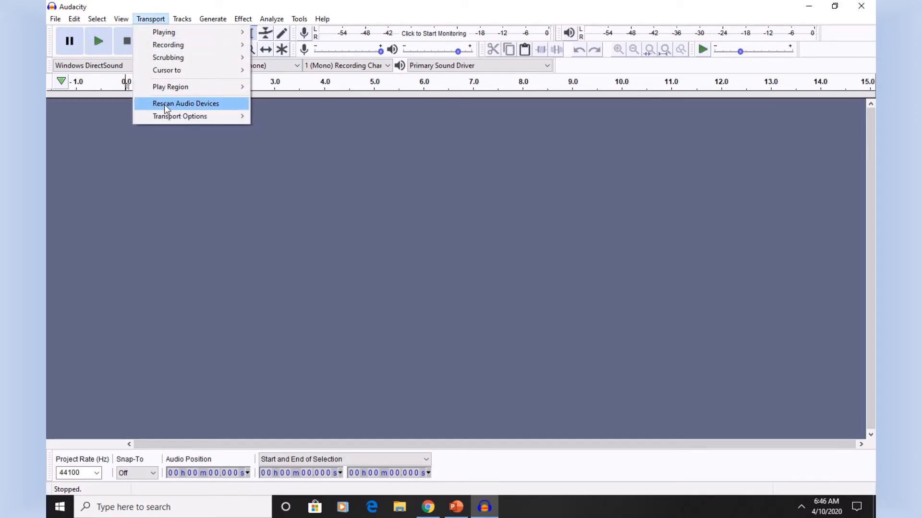
{"action": "left_click", "coordinate": [165, 108]}
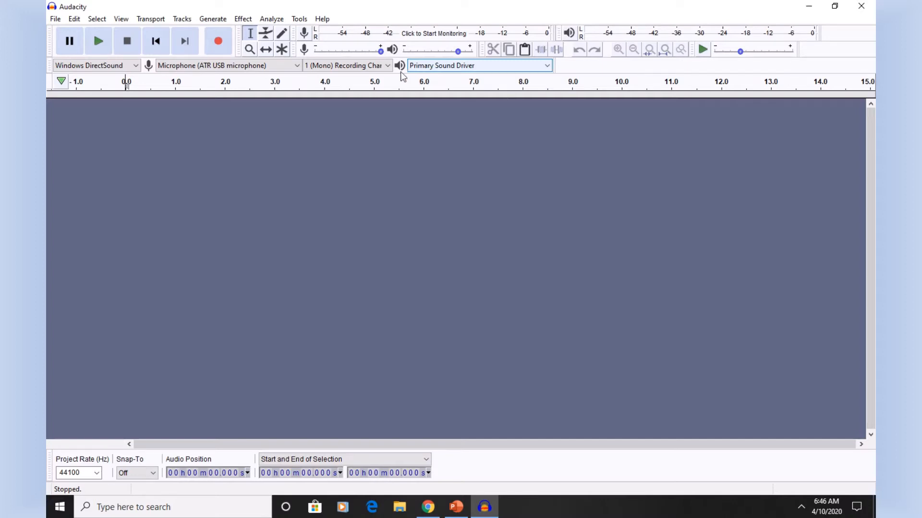
{"action": "mouse_move", "coordinate": [373, 56]}
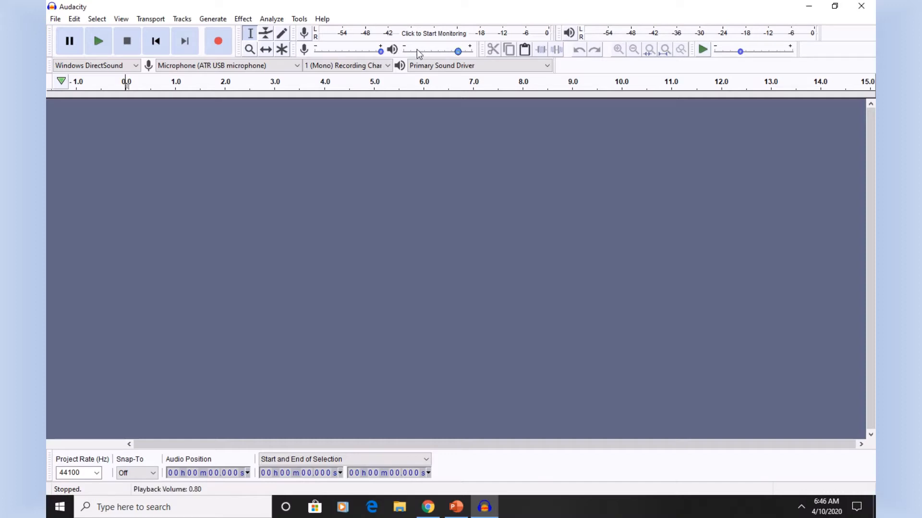
{"action": "mouse_move", "coordinate": [421, 53]}
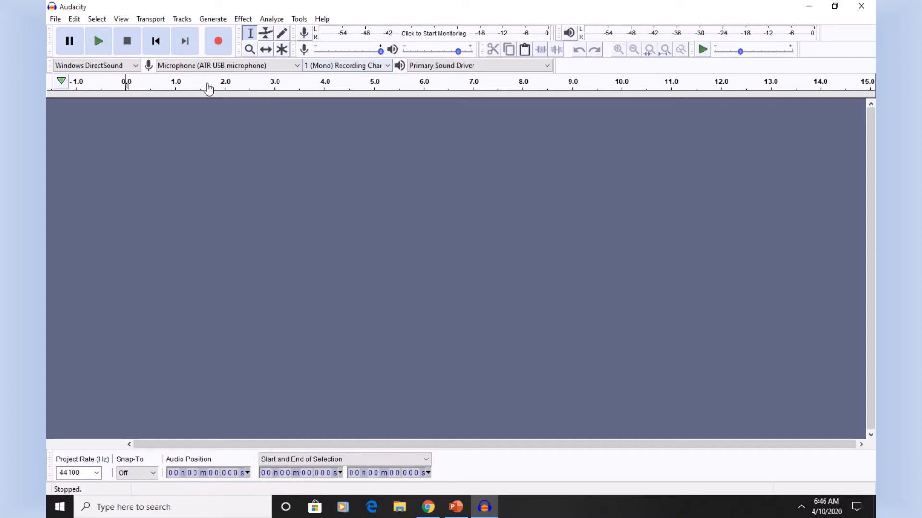
- Enable the Software Playthrough transport option and disable it again
{"action": "left_click", "coordinate": [151, 19]}
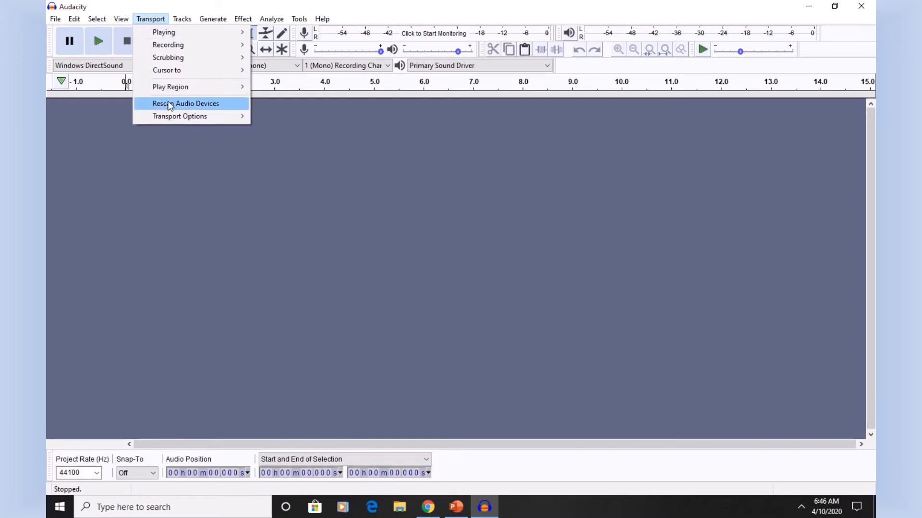
{"action": "mouse_move", "coordinate": [173, 120]}
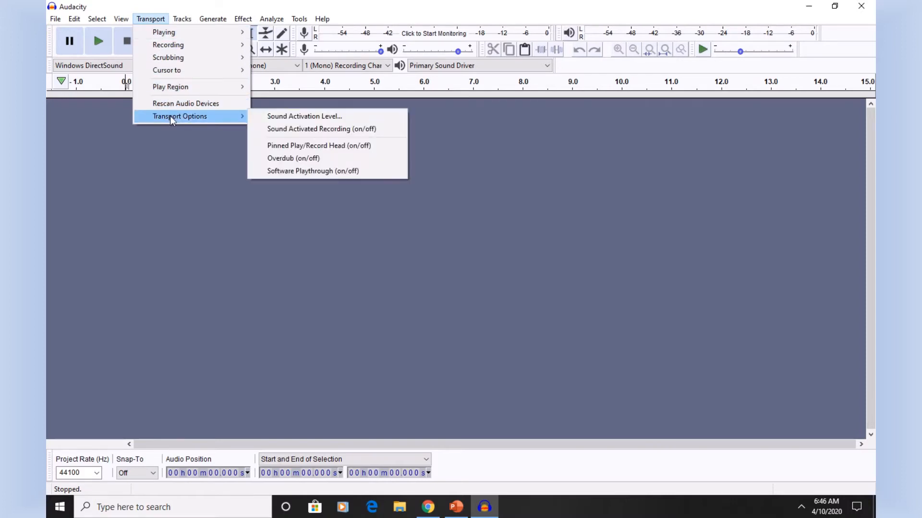
{"action": "left_click", "coordinate": [281, 170]}
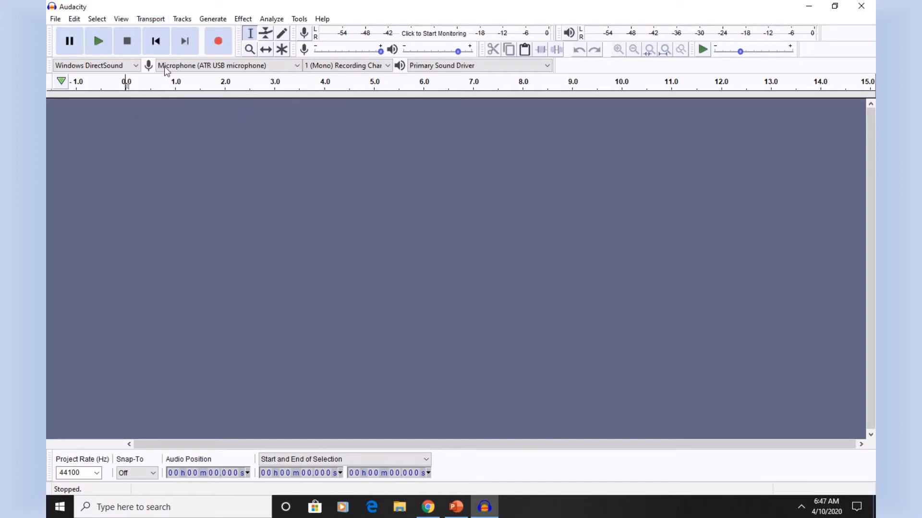
{"action": "left_click", "coordinate": [151, 19]}
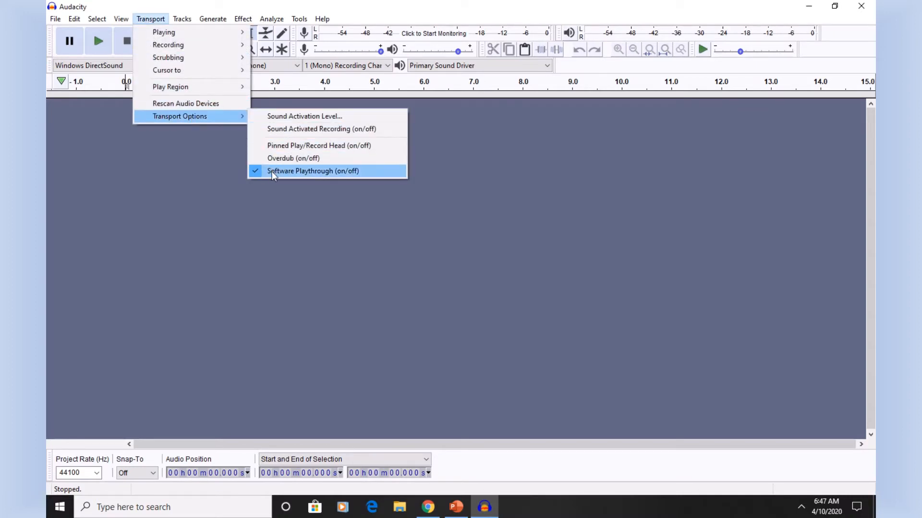
{"action": "left_click", "coordinate": [272, 170]}
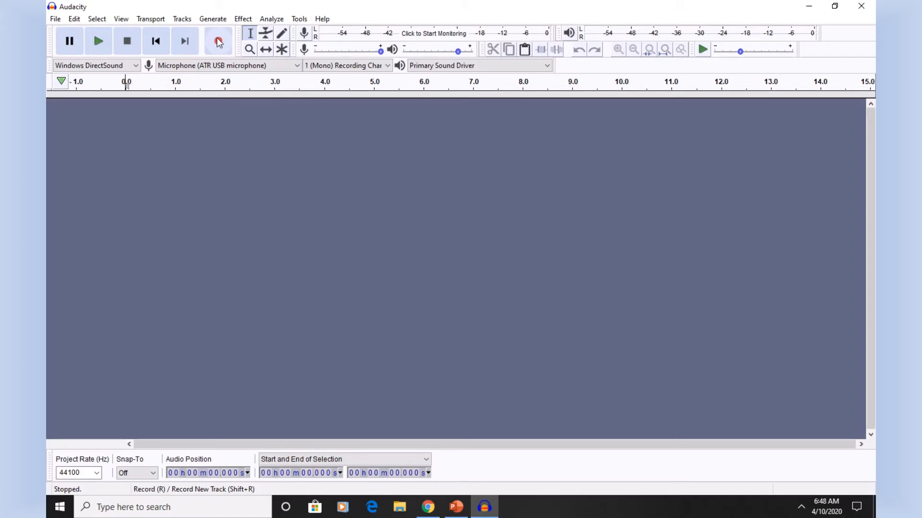
- Record a mono voice track about 31 seconds long and return the playhead to the start
{"action": "left_click", "coordinate": [218, 43]}
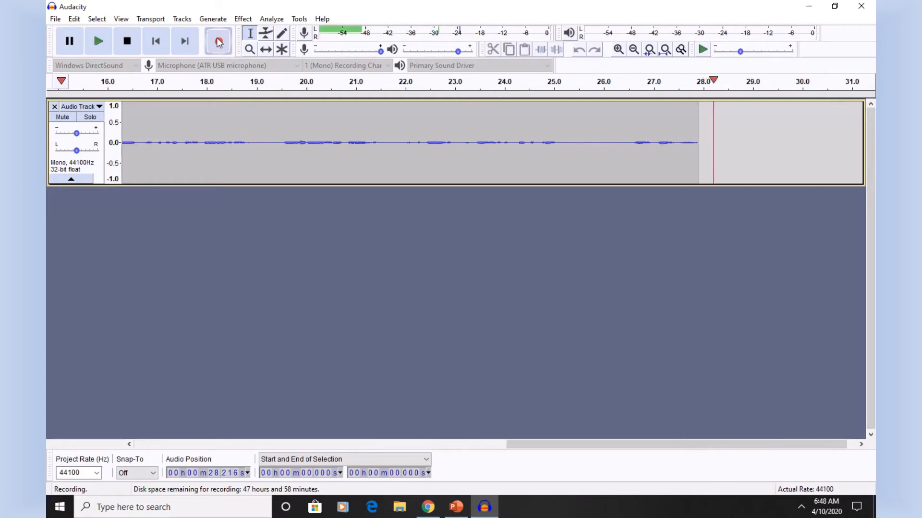
{"action": "left_click", "coordinate": [125, 42]}
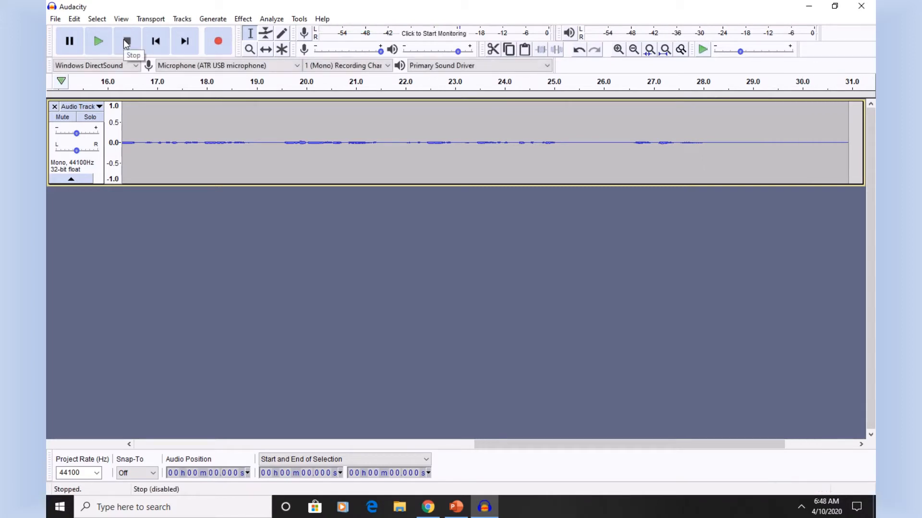
{"action": "left_click", "coordinate": [156, 48]}
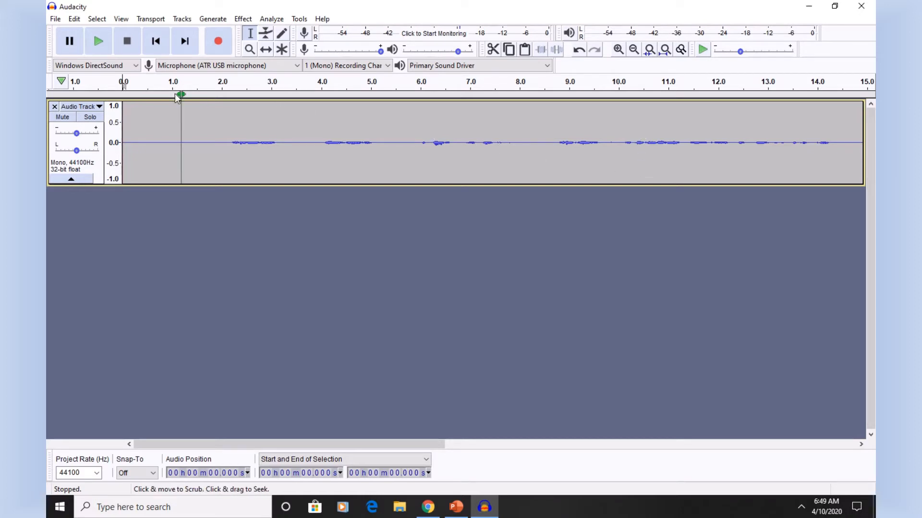
- Normalize the entire track to a peak amplitude of -1.0 dB with DC offset removal, and return to the track's start
{"action": "left_click", "coordinate": [97, 18]}
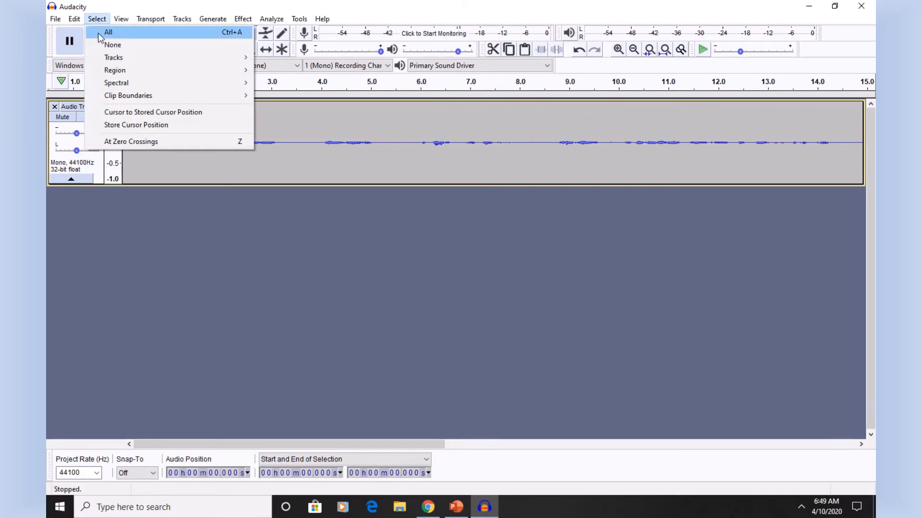
{"action": "left_click", "coordinate": [98, 33]}
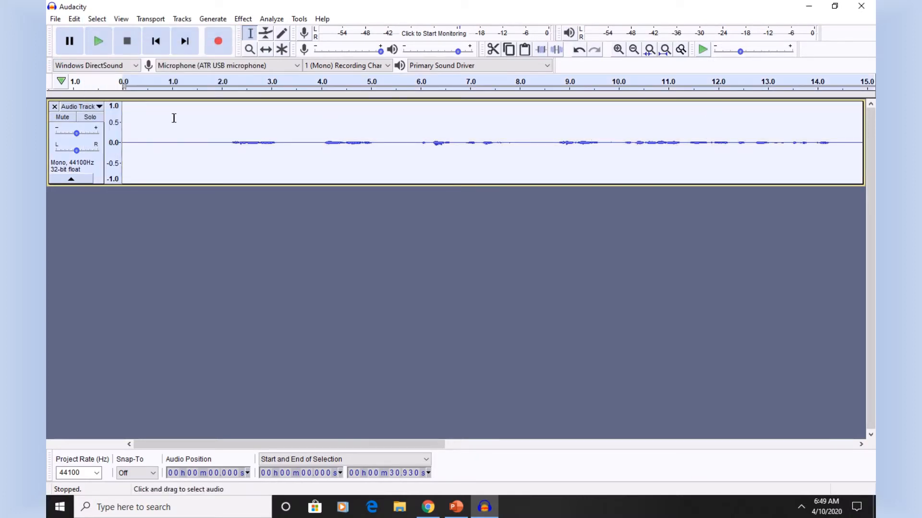
{"action": "left_click", "coordinate": [247, 21]}
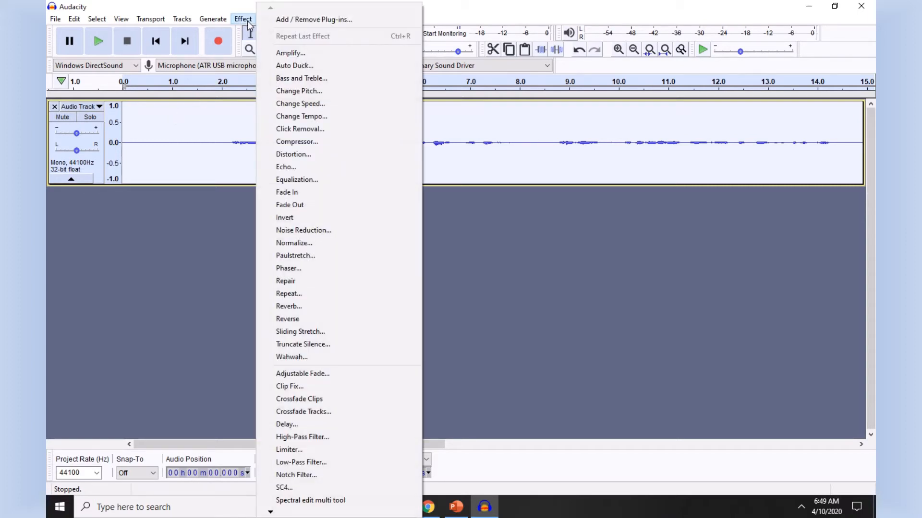
{"action": "left_click", "coordinate": [292, 244]}
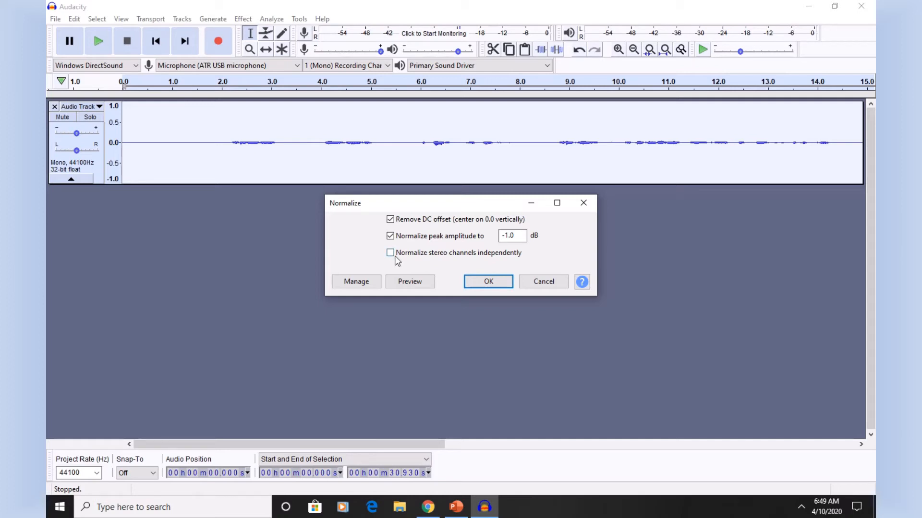
{"action": "left_click", "coordinate": [480, 281]}
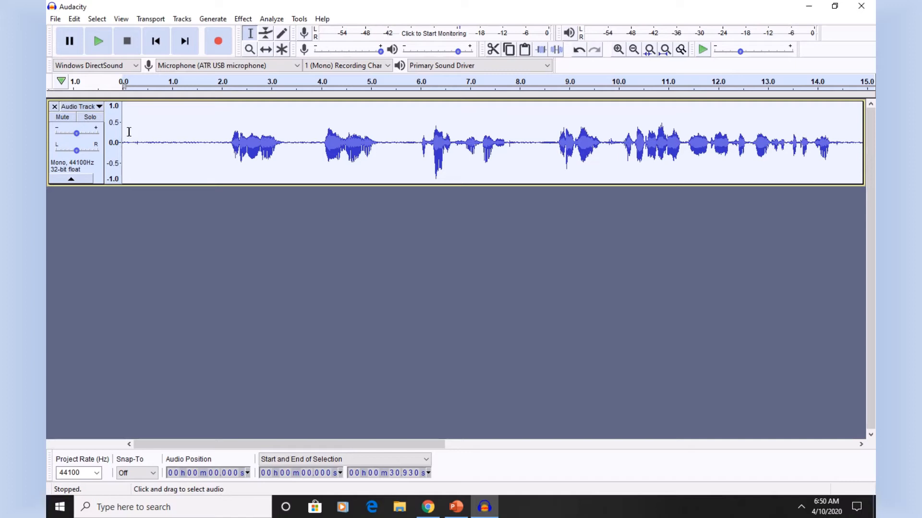
{"action": "left_click", "coordinate": [164, 42]}
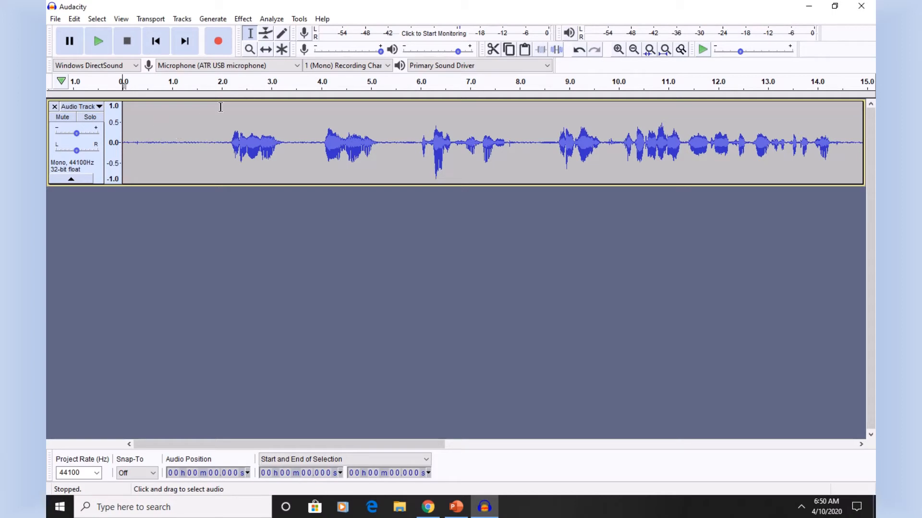
{"action": "left_click", "coordinate": [244, 20]}
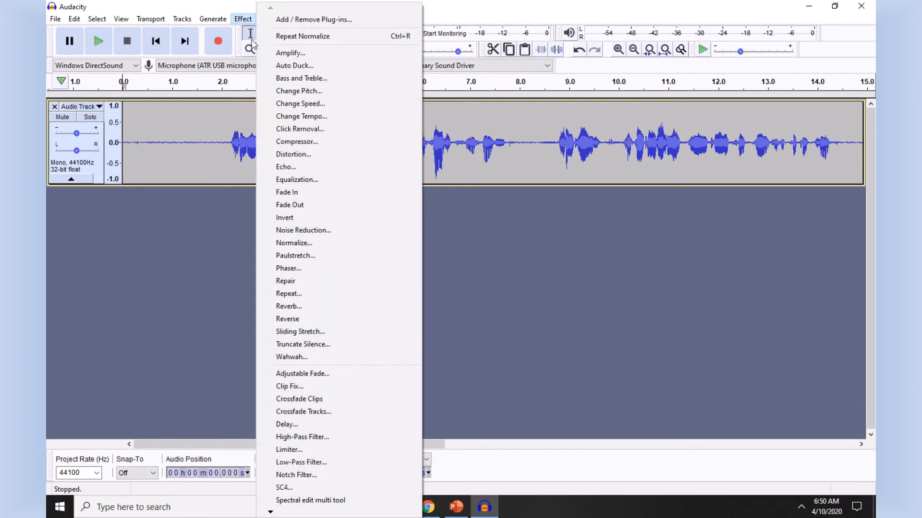
{"action": "left_click", "coordinate": [296, 230]}
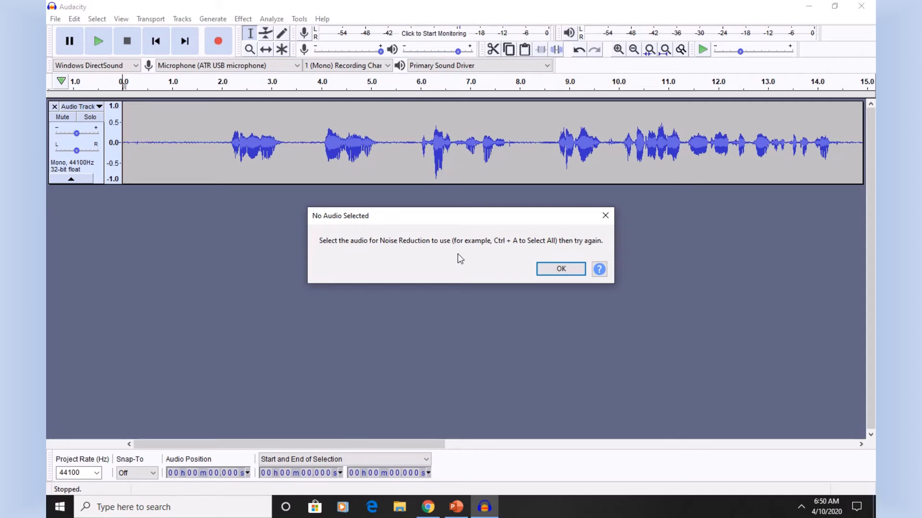
{"action": "left_click", "coordinate": [550, 266]}
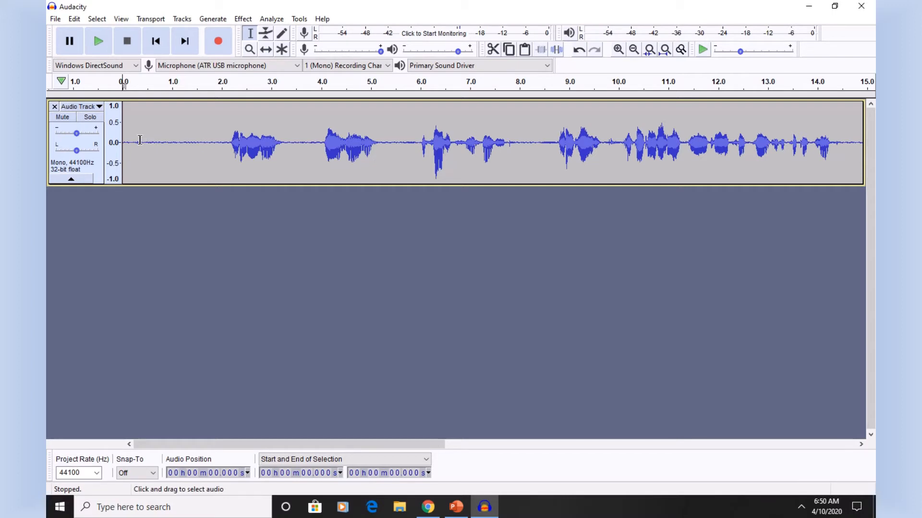
- Capture a Noise Reduction profile from the silent stretch between about 0.36 and 1.57 seconds, before the first speech
{"action": "left_click_drag", "start_coordinate": [139, 140], "coordinate": [202, 146]}
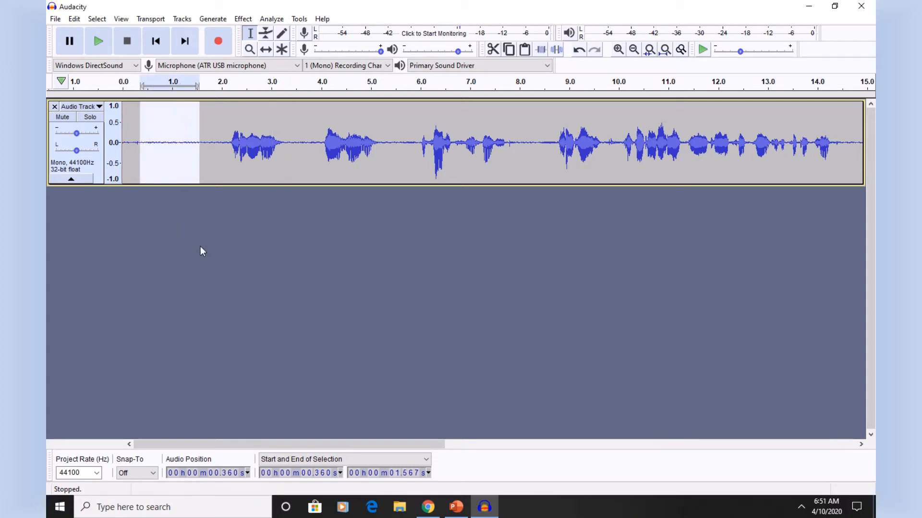
{"action": "left_click", "coordinate": [244, 19]}
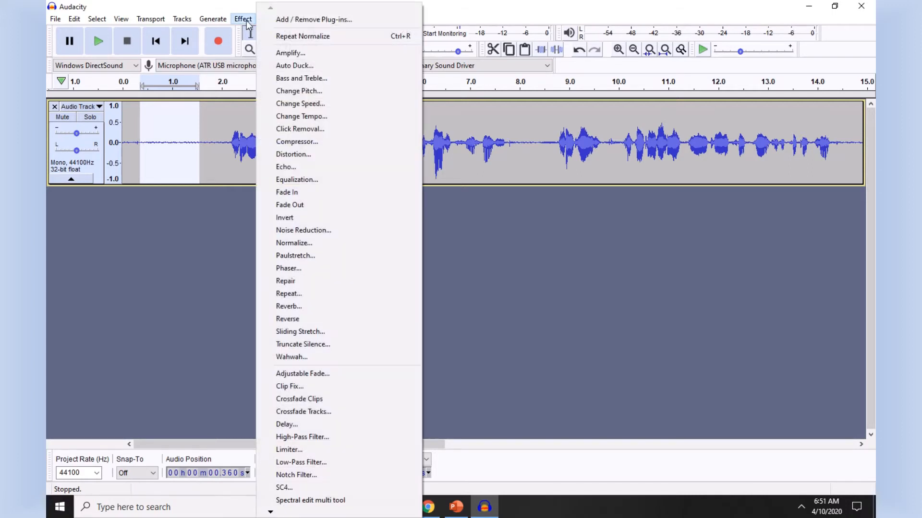
{"action": "left_click", "coordinate": [303, 232]}
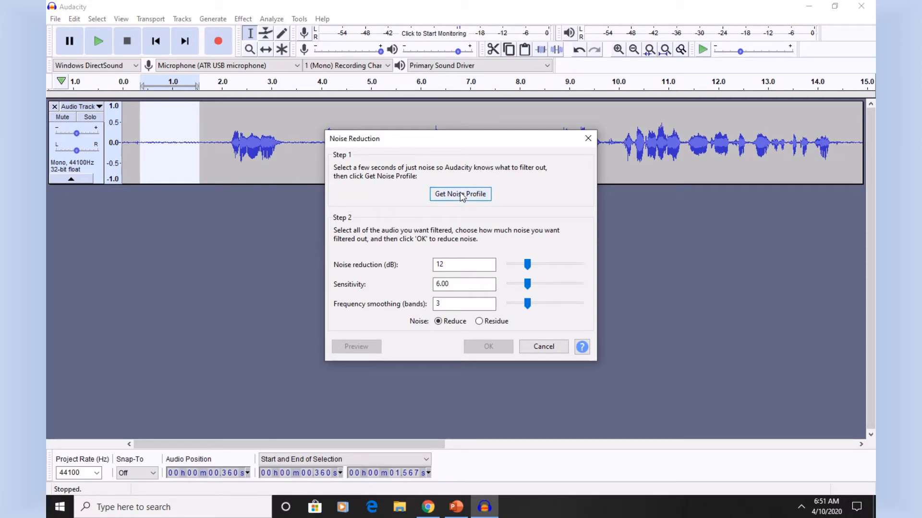
{"action": "left_click", "coordinate": [460, 194]}
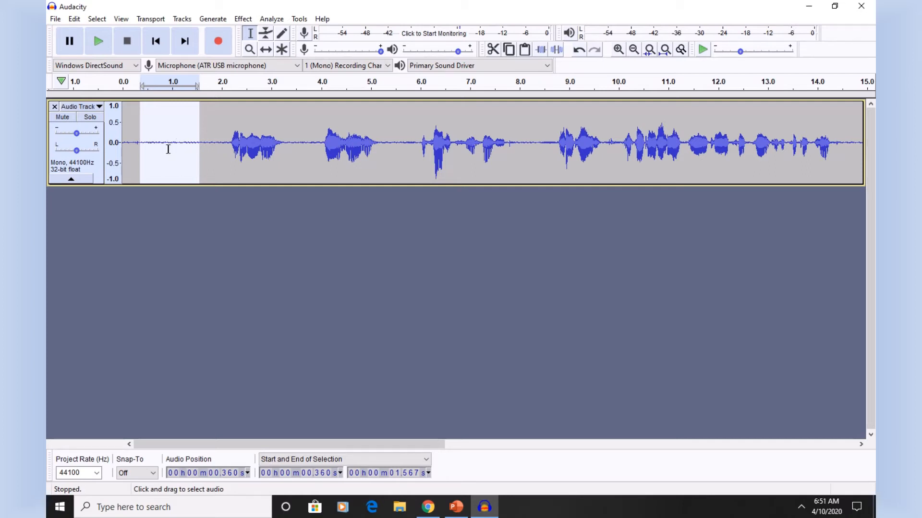
- Apply Noise Reduction to the entire track with 12 dB reduction, sensitivity 6.00 and 3 frequency smoothing bands
{"action": "left_click", "coordinate": [97, 18]}
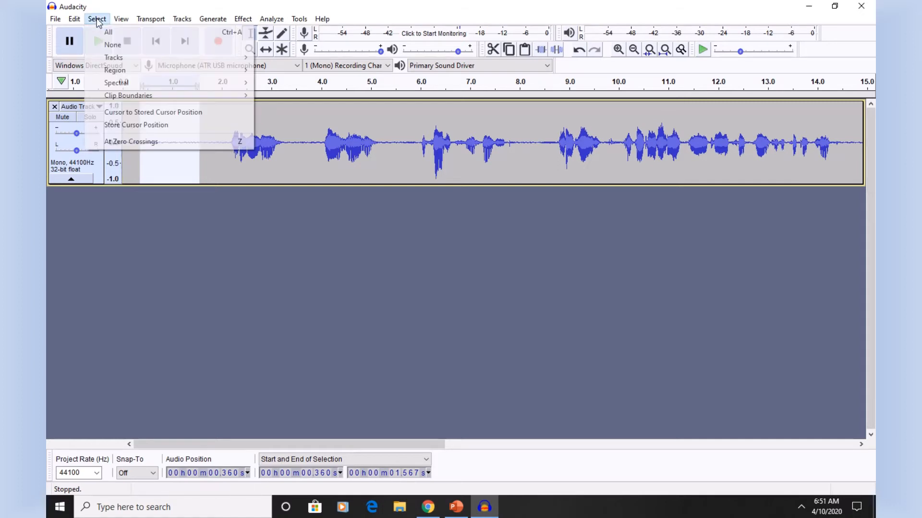
{"action": "left_click", "coordinate": [108, 32]}
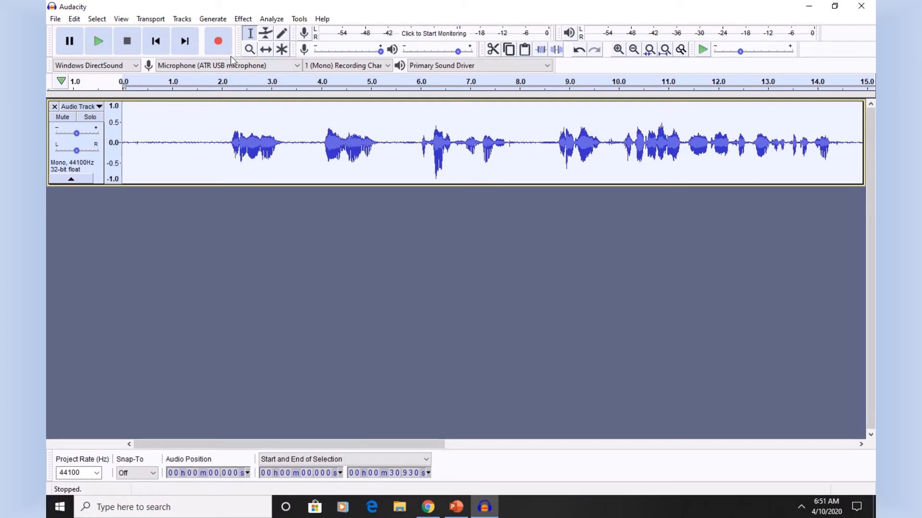
{"action": "left_click", "coordinate": [244, 20]}
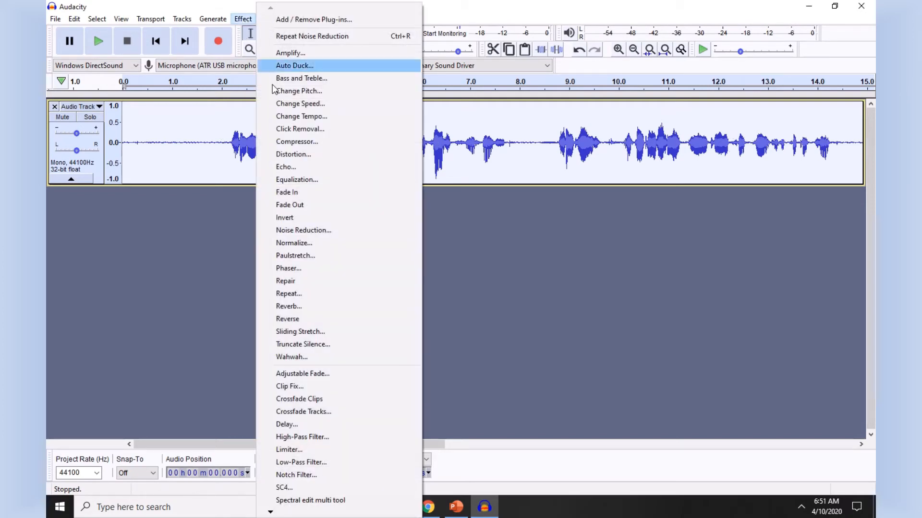
{"action": "left_click", "coordinate": [298, 231]}
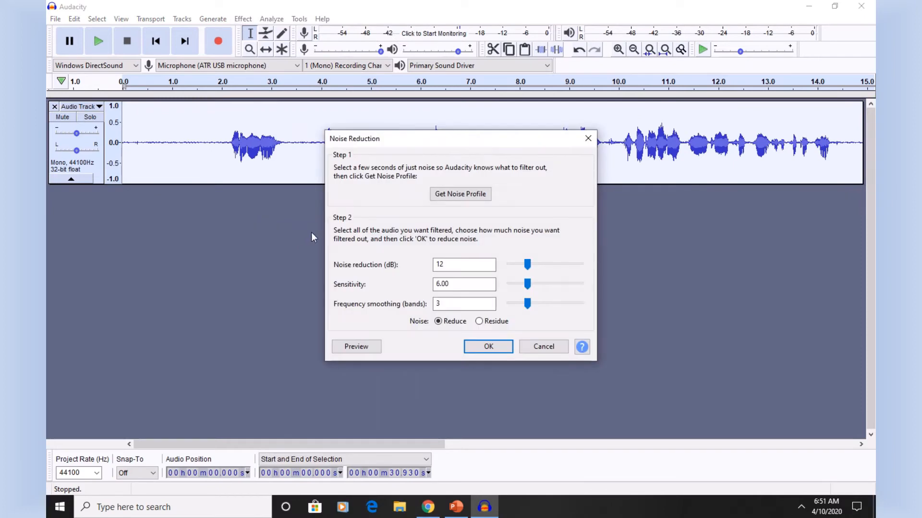
{"action": "left_click", "coordinate": [488, 347]}
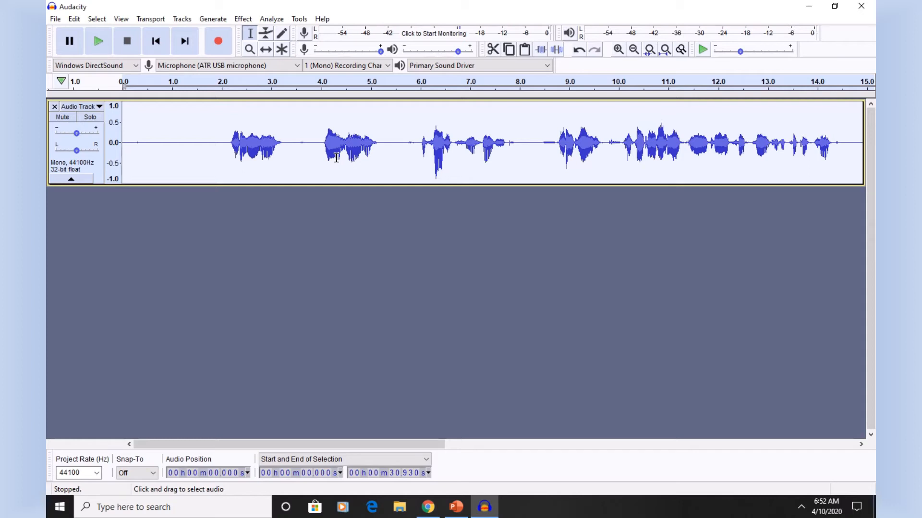
- Play the noise-reduced track from the beginning, stop about halfway through and return to the track's start
{"action": "left_click", "coordinate": [99, 42]}
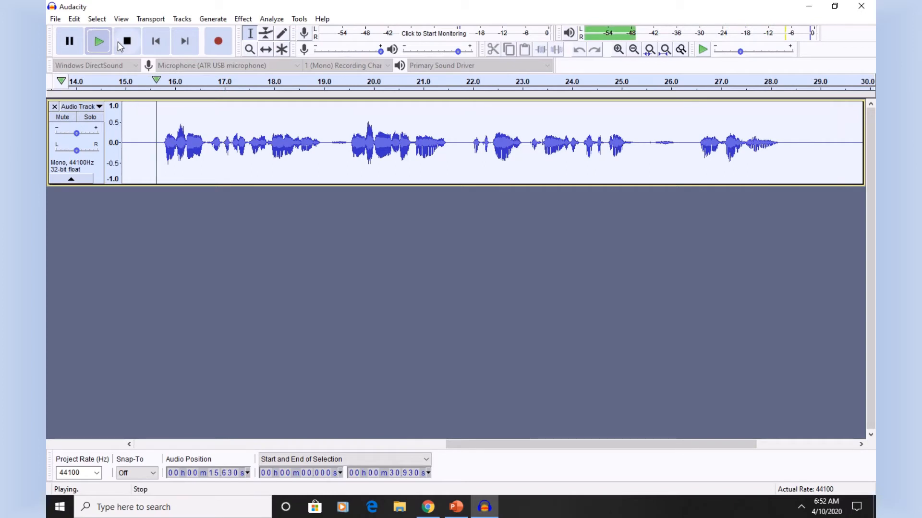
{"action": "left_click", "coordinate": [120, 41]}
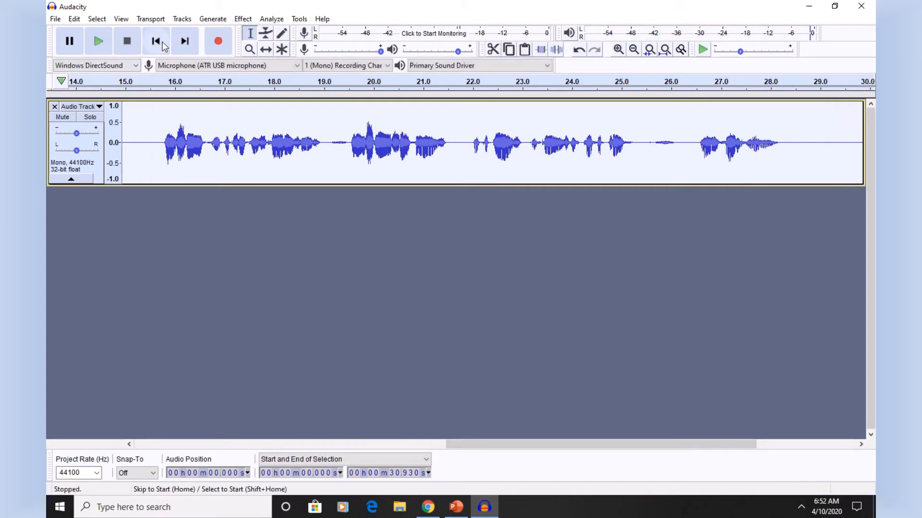
{"action": "left_click", "coordinate": [163, 44]}
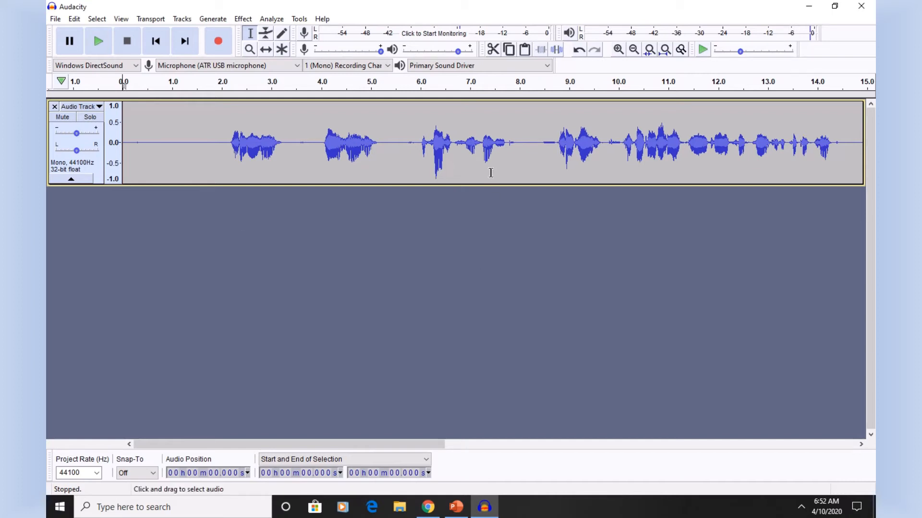
- Play the track from about 7.27 seconds to listen to the pause before the next phrase
{"action": "left_click", "coordinate": [483, 139]}
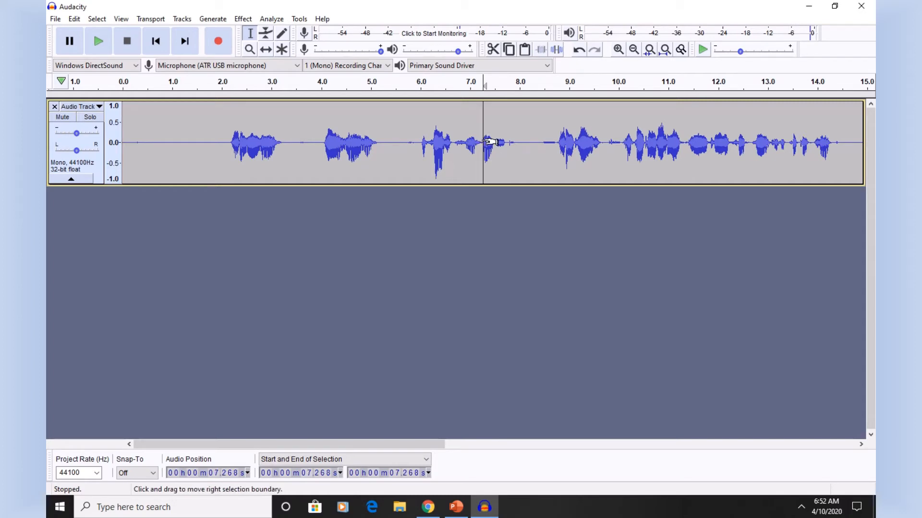
{"action": "left_click", "coordinate": [99, 45]}
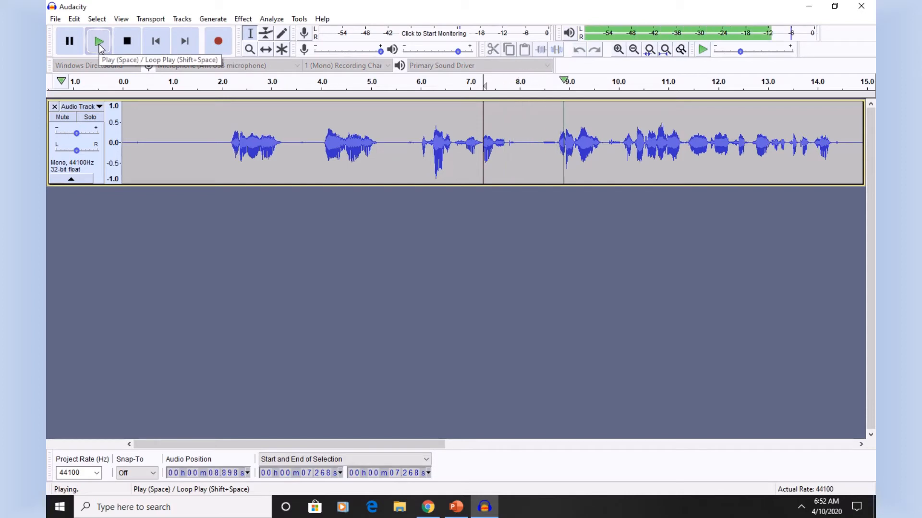
{"action": "left_click", "coordinate": [128, 45]}
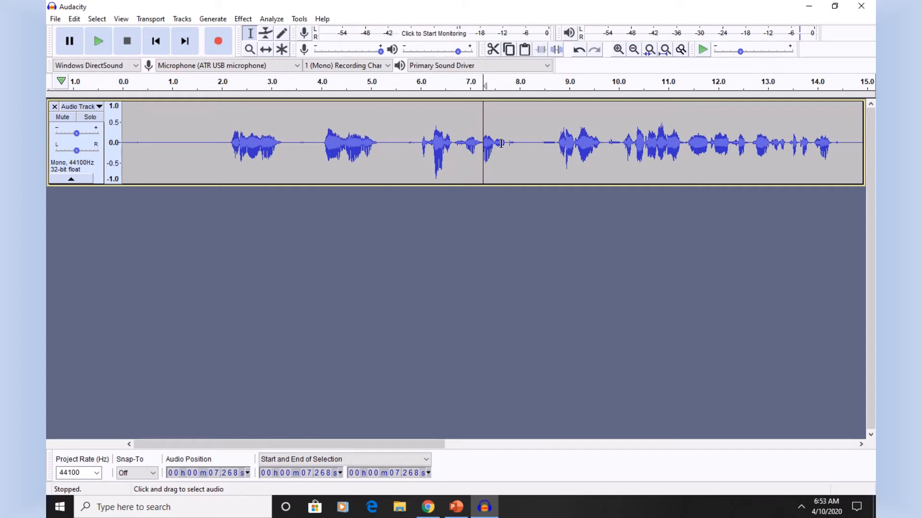
- Cut the faint breath sound between about 8.45 and 8.75 seconds, just before the next phrase
{"action": "left_click_drag", "start_coordinate": [501, 143], "coordinate": [600, 153]}
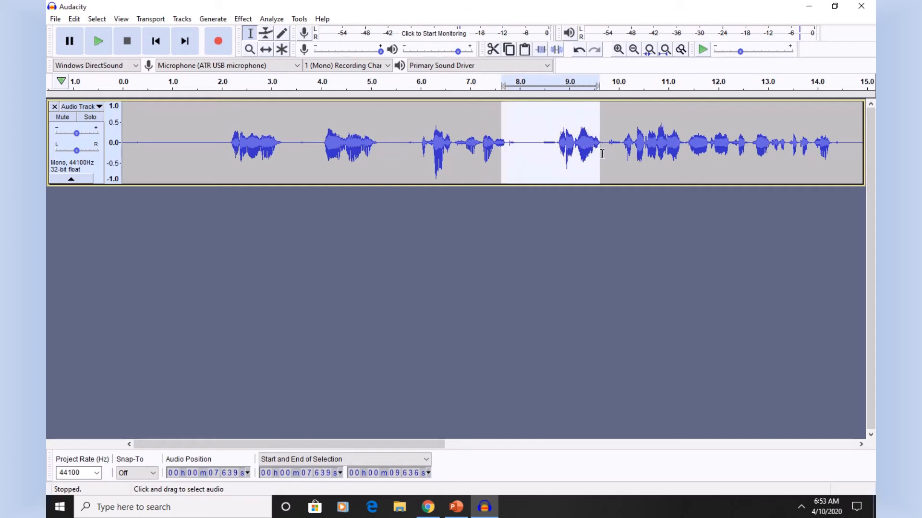
{"action": "left_click", "coordinate": [618, 50]}
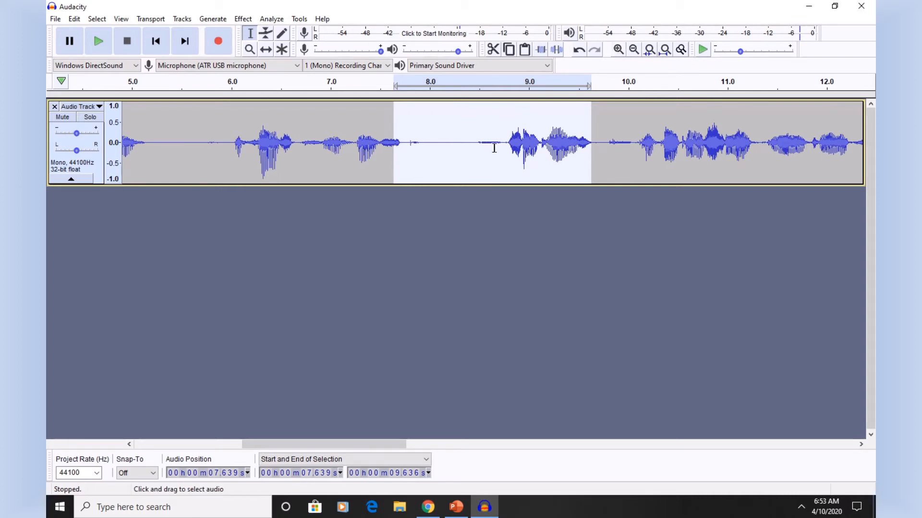
{"action": "left_click", "coordinate": [618, 50]}
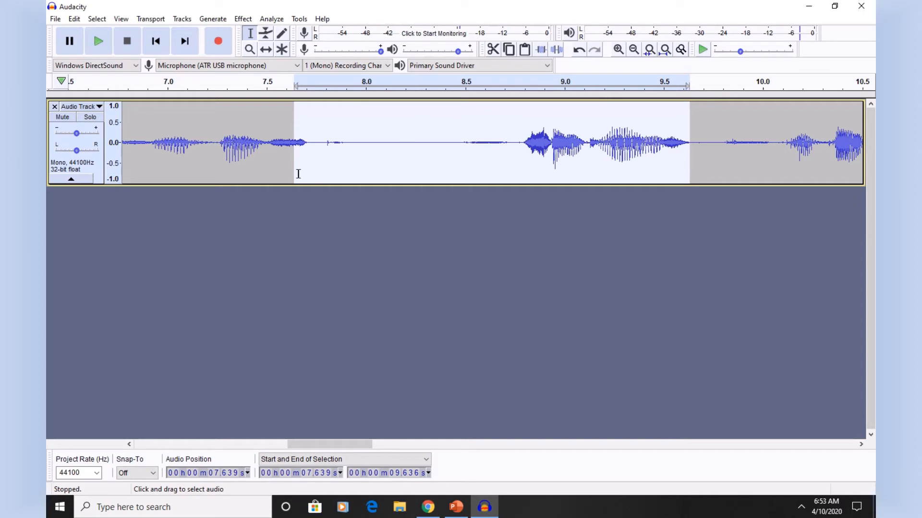
{"action": "left_click", "coordinate": [454, 143]}
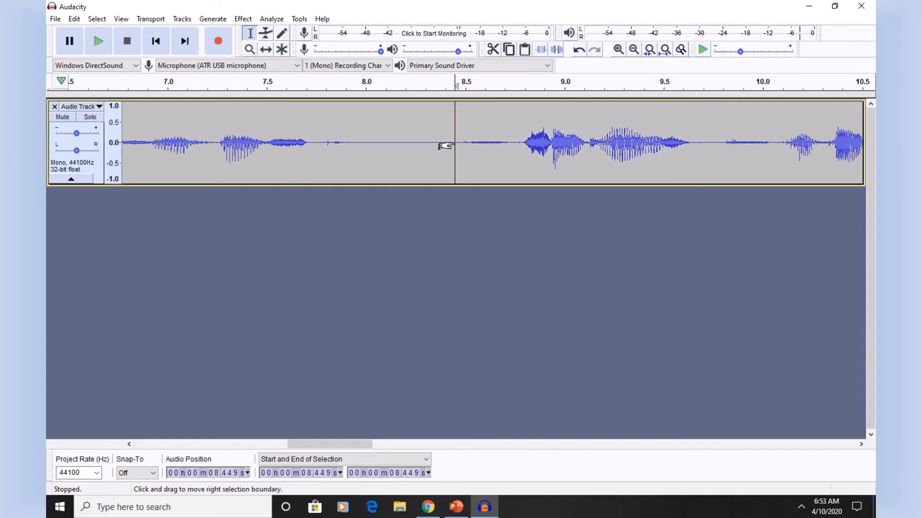
{"action": "left_click_drag", "start_coordinate": [454, 146], "coordinate": [504, 151]}
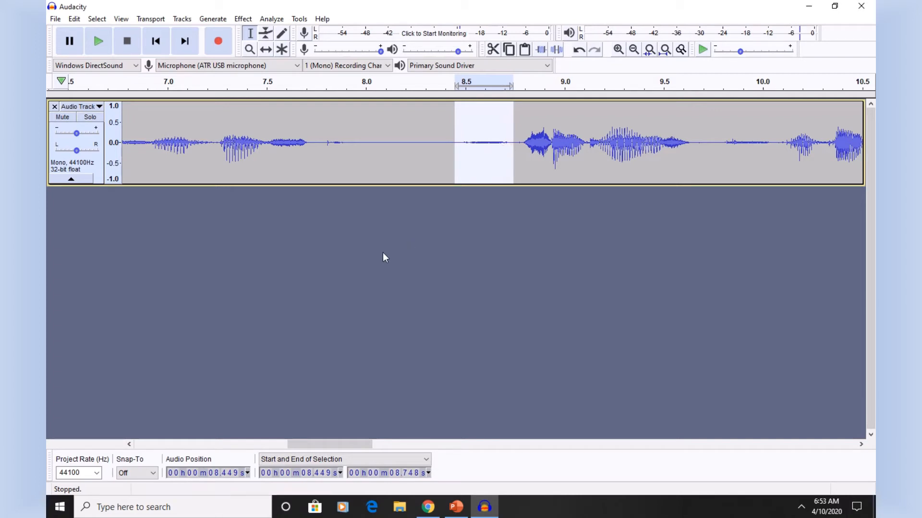
{"action": "left_click", "coordinate": [492, 51]}
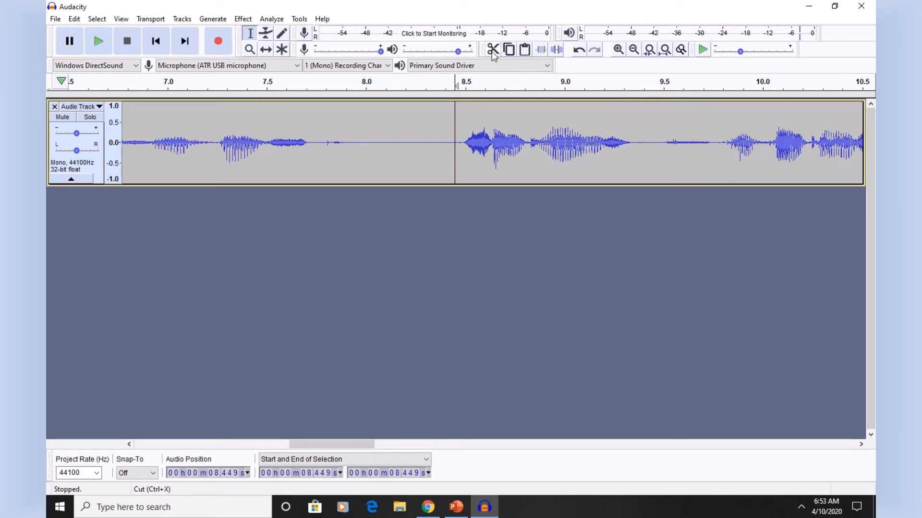
- Play the track from about 5.62 seconds to check the shortened pause around the cut
{"action": "left_click", "coordinate": [634, 51]}
{"action": "left_click", "coordinate": [635, 50]}
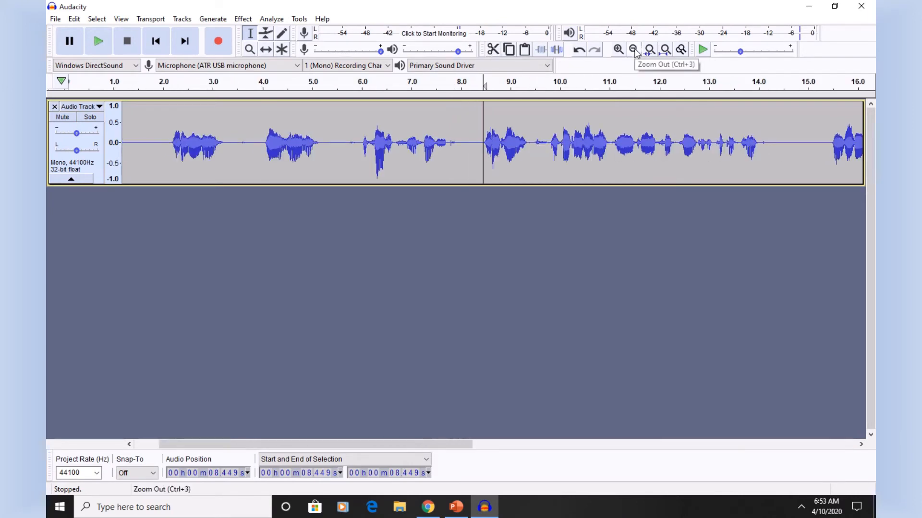
{"action": "left_click", "coordinate": [618, 50]}
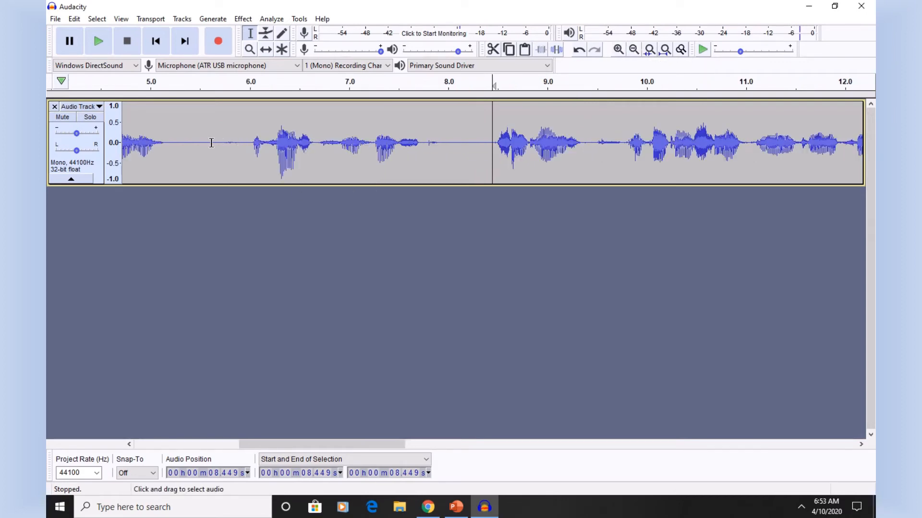
{"action": "left_click", "coordinate": [211, 143]}
{"action": "left_click", "coordinate": [100, 42]}
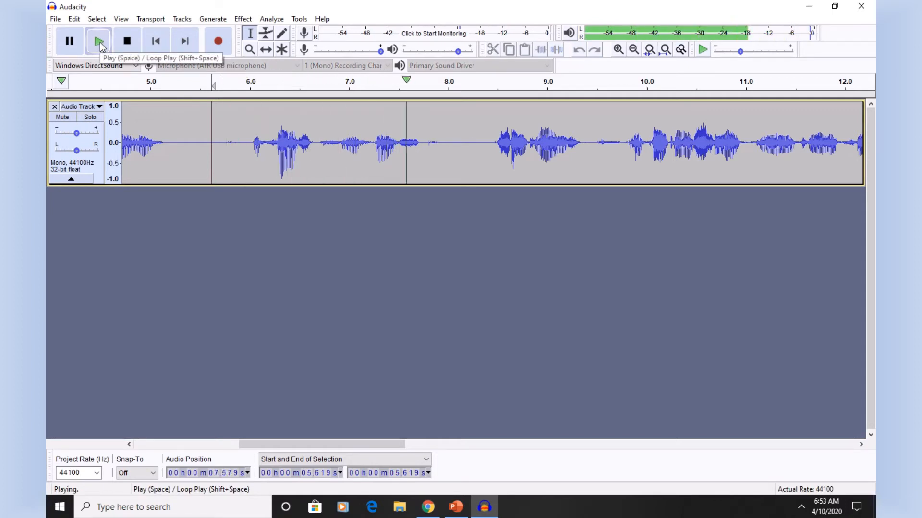
{"action": "left_click", "coordinate": [127, 42]}
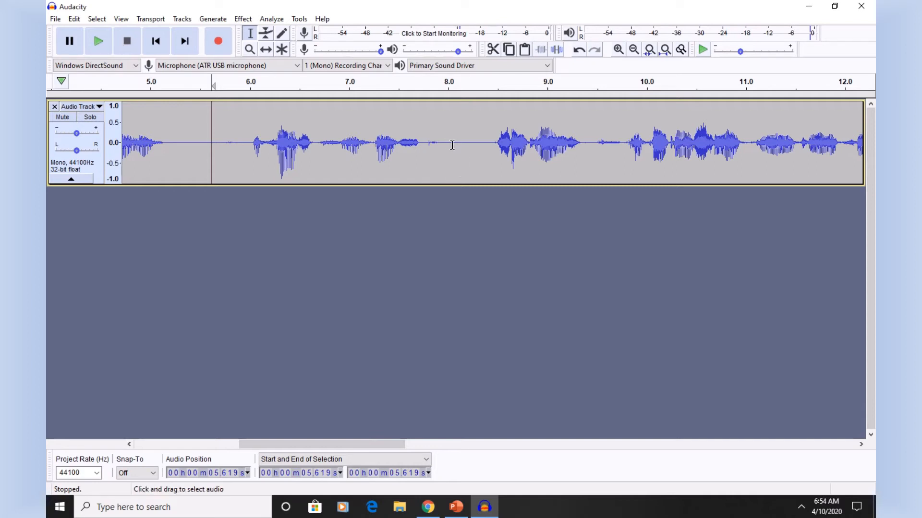
- Copy the silent stretch between about 8.02 and 8.38 seconds and paste it at about 7.99 seconds to lengthen the pause
{"action": "left_click_drag", "start_coordinate": [450, 143], "coordinate": [486, 143]}
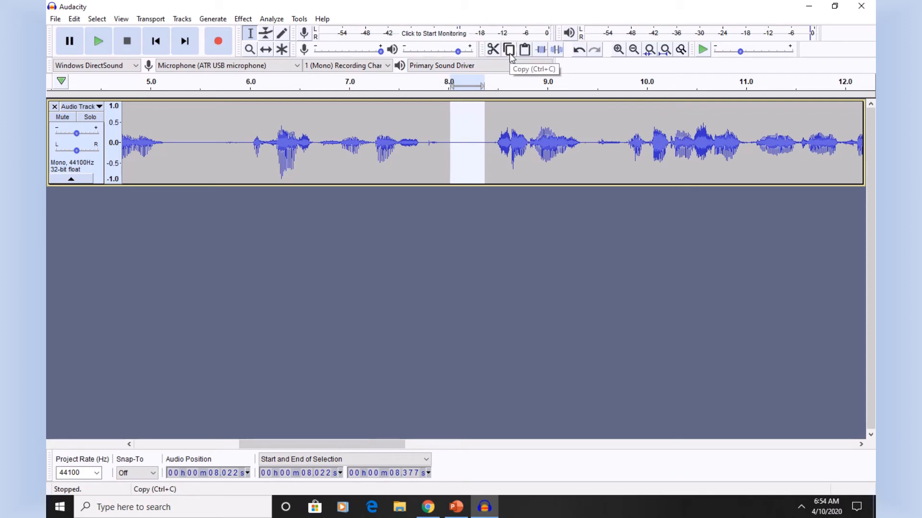
{"action": "left_click", "coordinate": [447, 144]}
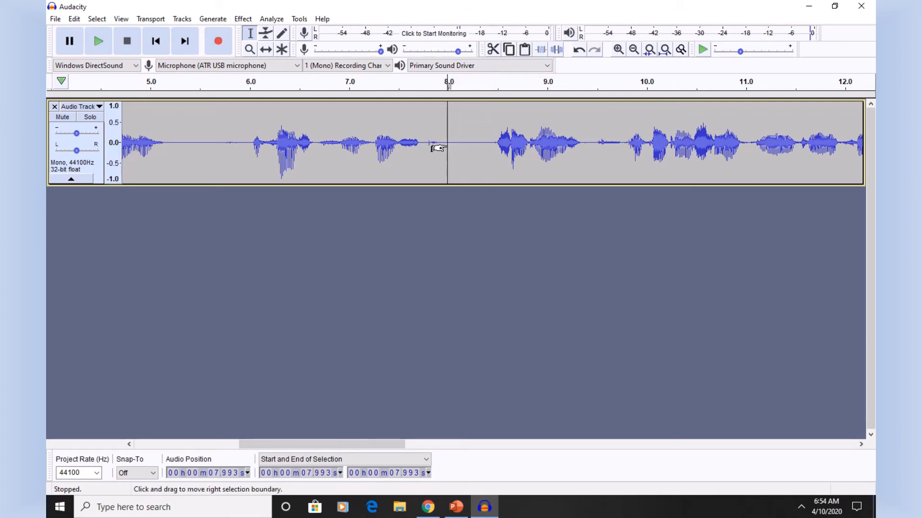
{"action": "left_click", "coordinate": [524, 50]}
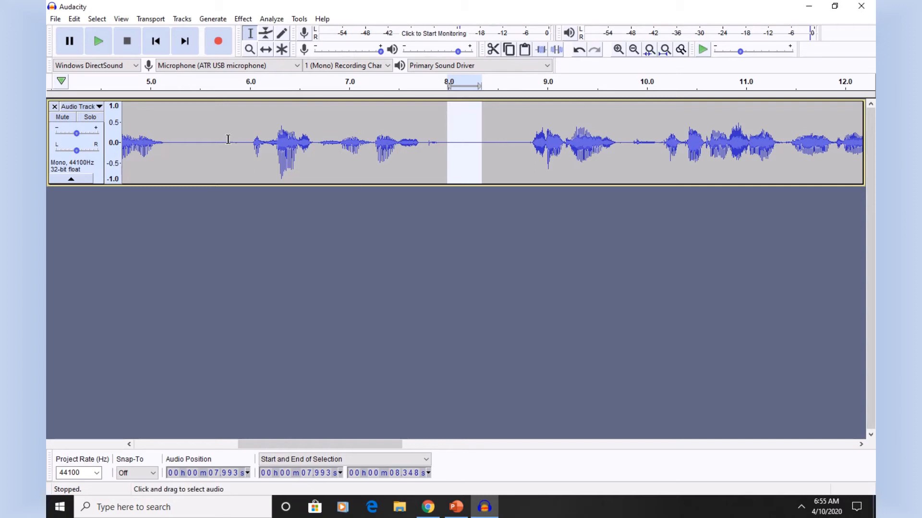
- Play the track from about 5.49 seconds, and cut the small noise between about 5.75 and 5.89 seconds
{"action": "left_click", "coordinate": [199, 140]}
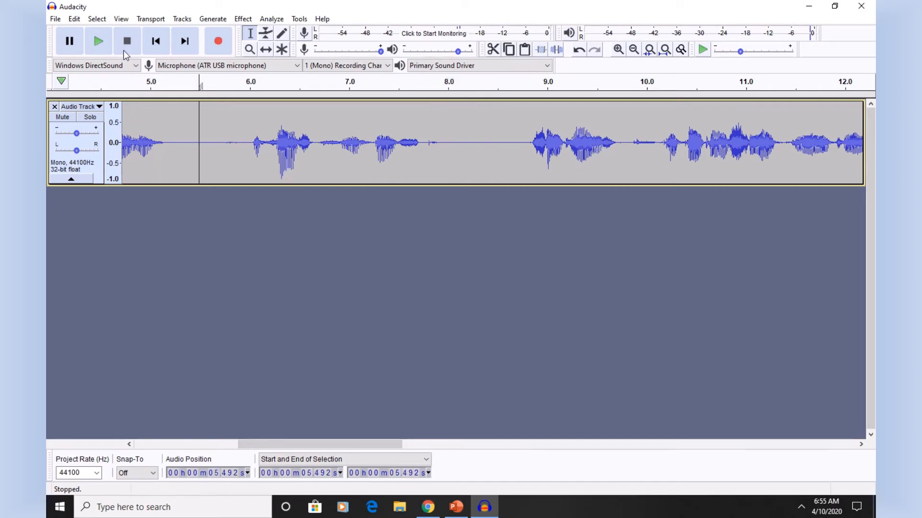
{"action": "left_click", "coordinate": [99, 42]}
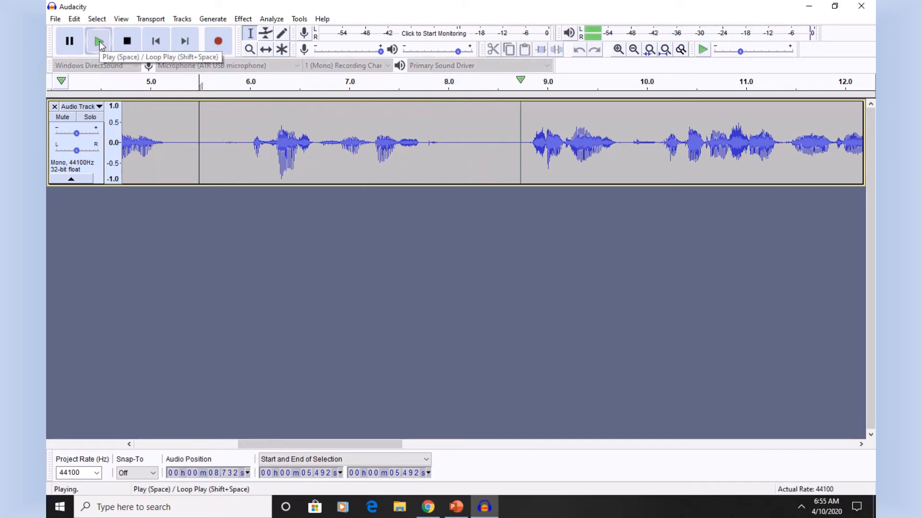
{"action": "left_click", "coordinate": [127, 48]}
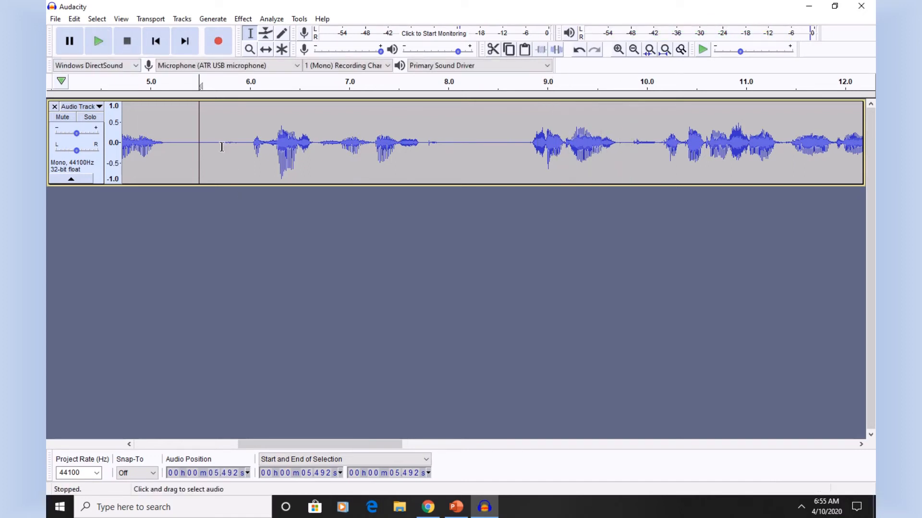
{"action": "left_click_drag", "start_coordinate": [225, 143], "coordinate": [238, 145]}
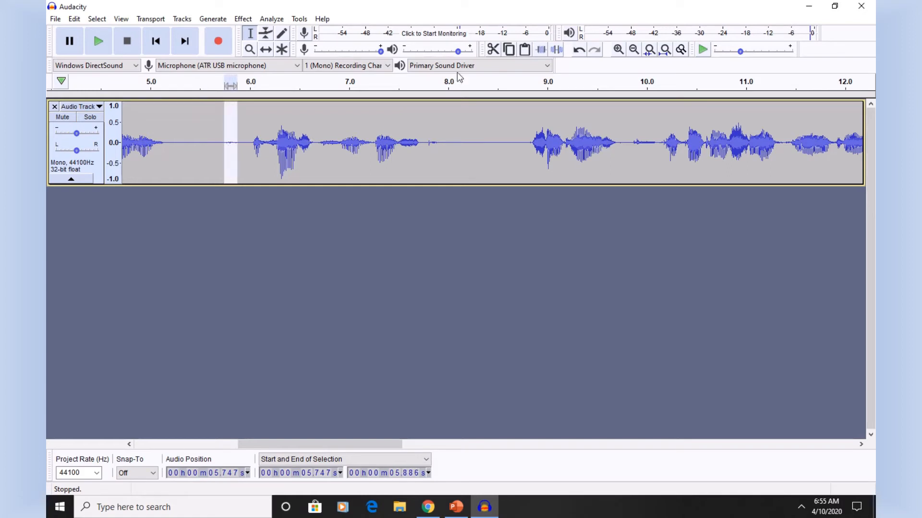
{"action": "left_click", "coordinate": [492, 49]}
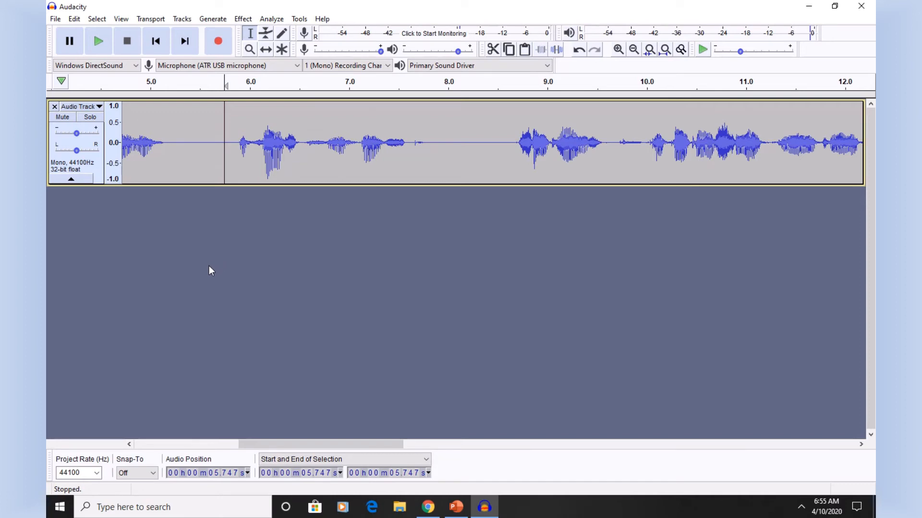
- Play the track from about 5.75 seconds, and cut the breath sound between about 9.72 and 9.97 seconds
{"action": "left_click", "coordinate": [98, 42]}
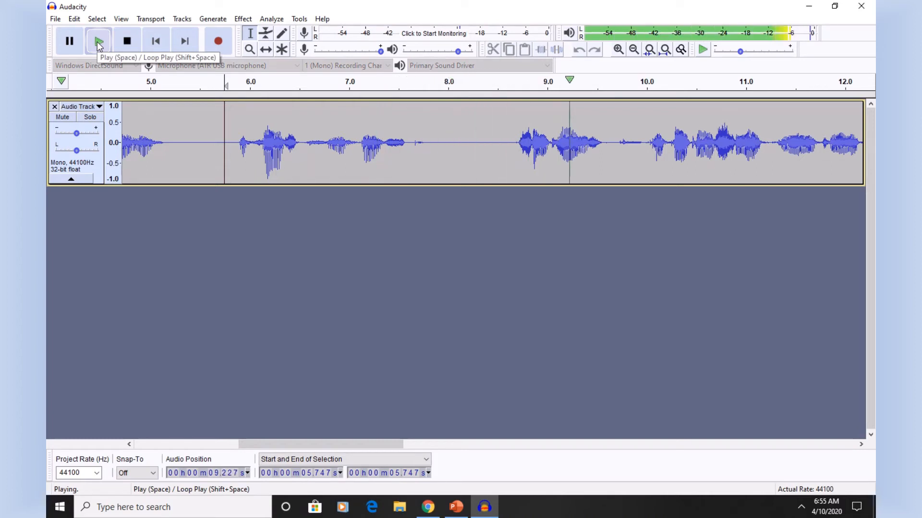
{"action": "left_click", "coordinate": [126, 41]}
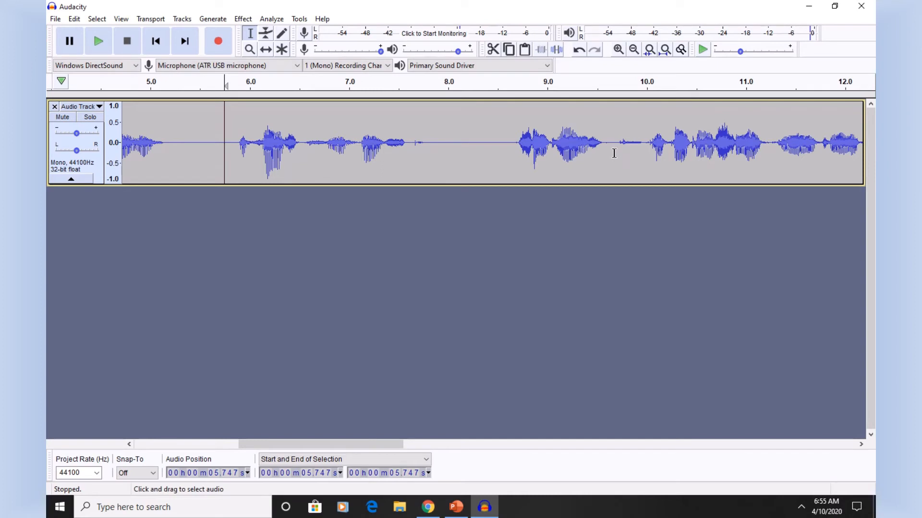
{"action": "left_click_drag", "start_coordinate": [618, 141], "coordinate": [643, 144]}
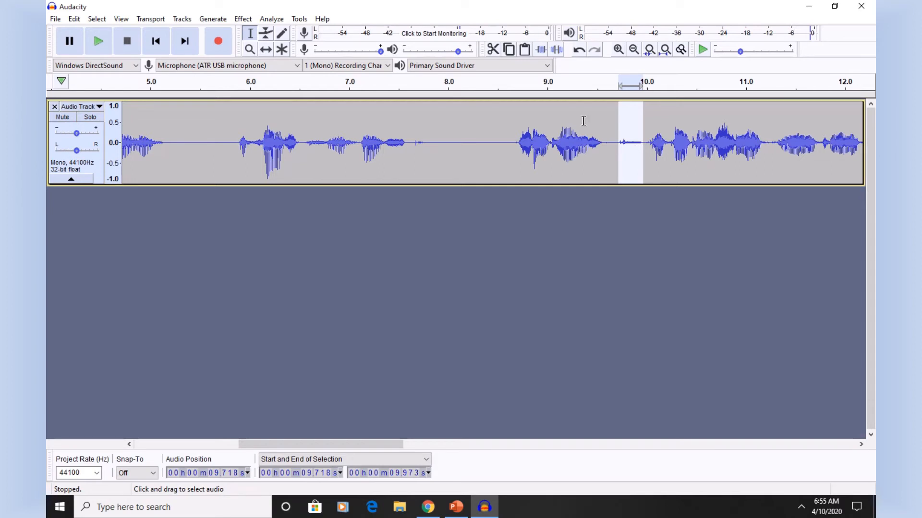
{"action": "left_click", "coordinate": [494, 51]}
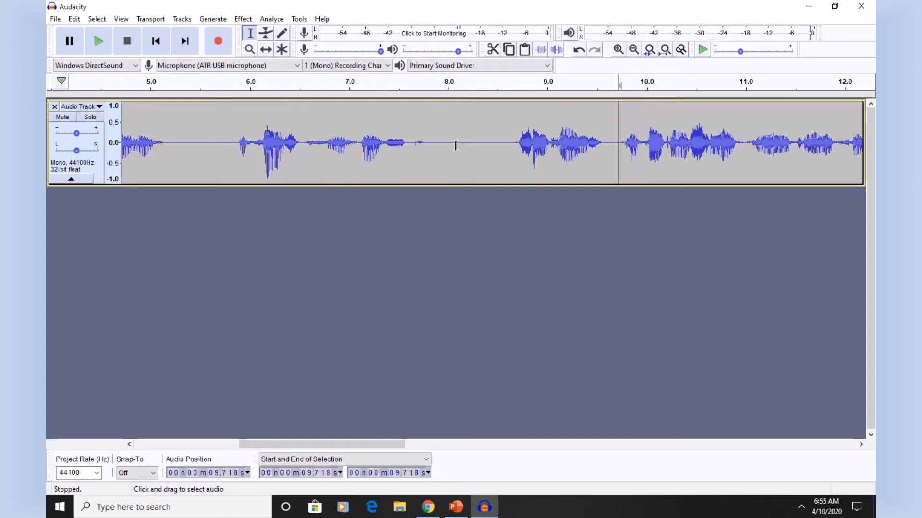
- Copy the silence between about 8.06 and 8.35 seconds and paste it at about 9.65 seconds in place of the cut breath
{"action": "left_click_drag", "start_coordinate": [454, 145], "coordinate": [483, 143]}
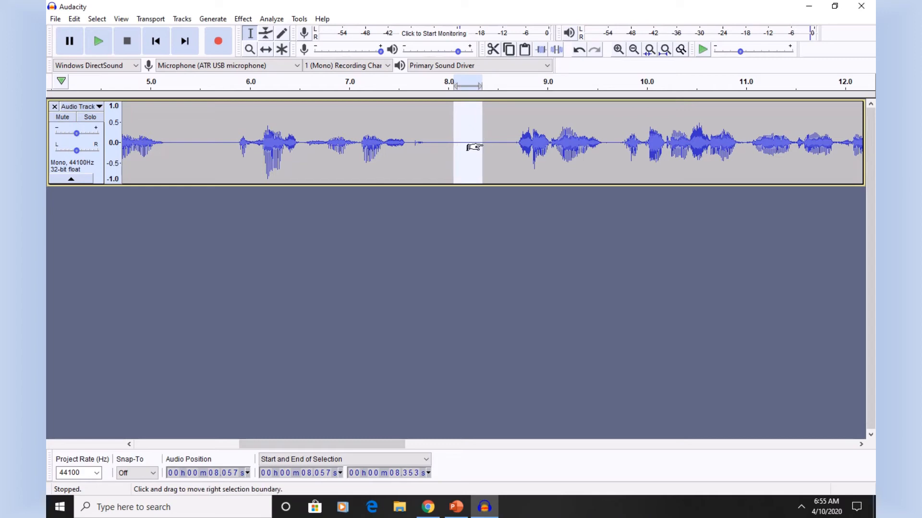
{"action": "left_click", "coordinate": [512, 55]}
{"action": "left_click", "coordinate": [611, 142]}
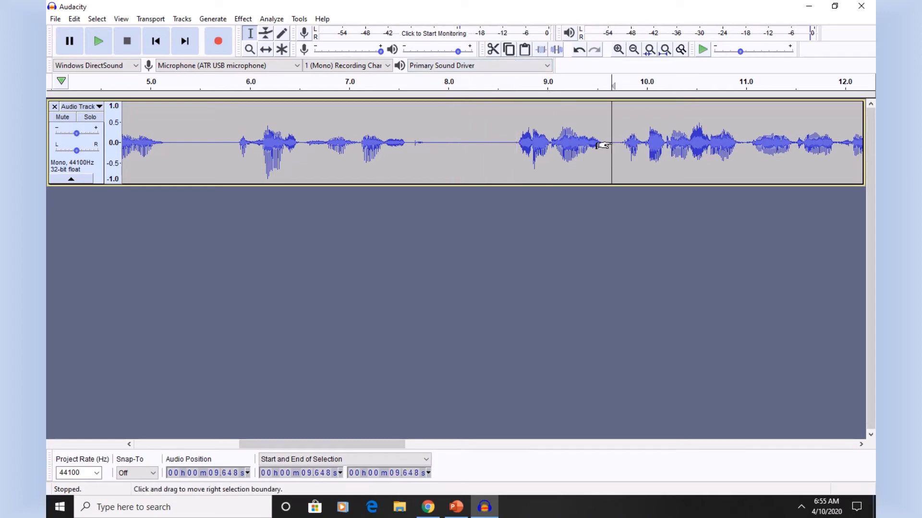
{"action": "left_click", "coordinate": [525, 50]}
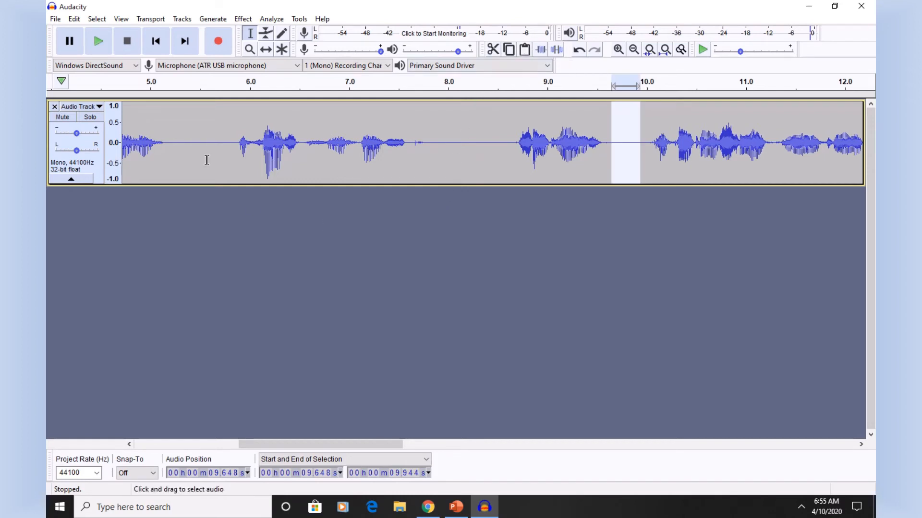
- Play the track from about 5.36 seconds to check the edited pauses
{"action": "left_click", "coordinate": [187, 144]}
{"action": "left_click", "coordinate": [98, 44]}
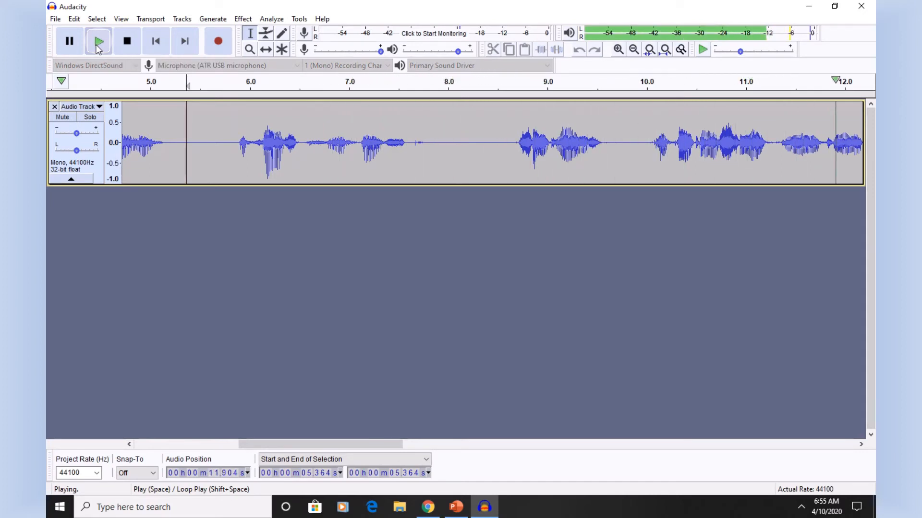
{"action": "left_click", "coordinate": [130, 42]}
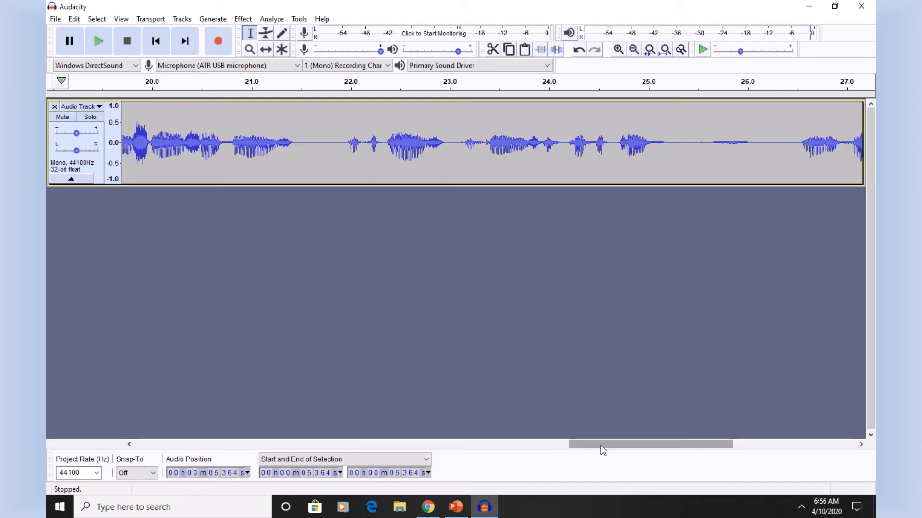
- Play the track from about 18.65 seconds, and cut the breath sound between about 19.11 and 19.44 seconds
{"action": "left_click_drag", "start_coordinate": [601, 445], "coordinate": [572, 438]}
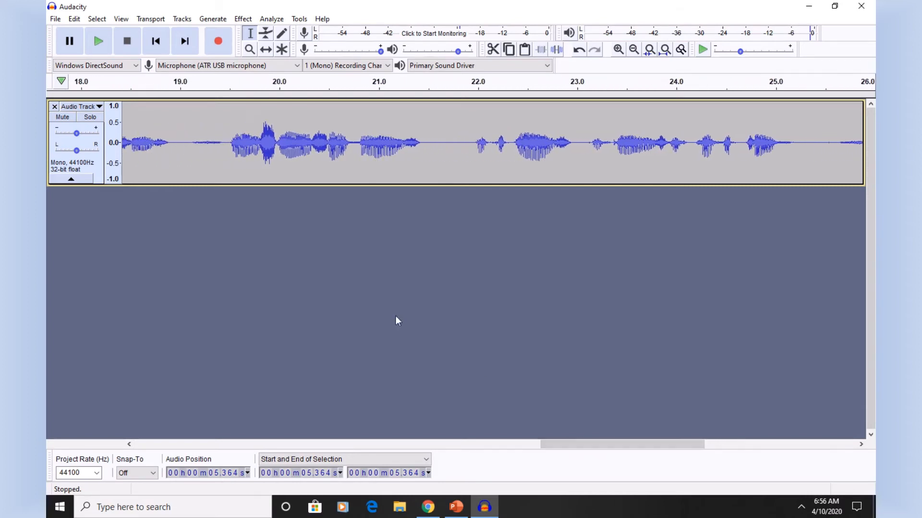
{"action": "left_click", "coordinate": [145, 143]}
{"action": "left_click", "coordinate": [100, 42]}
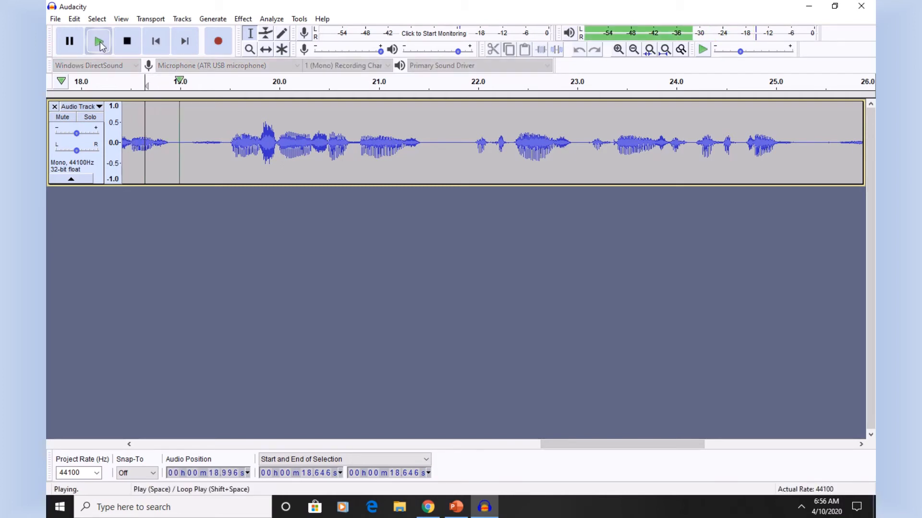
{"action": "left_click", "coordinate": [127, 41]}
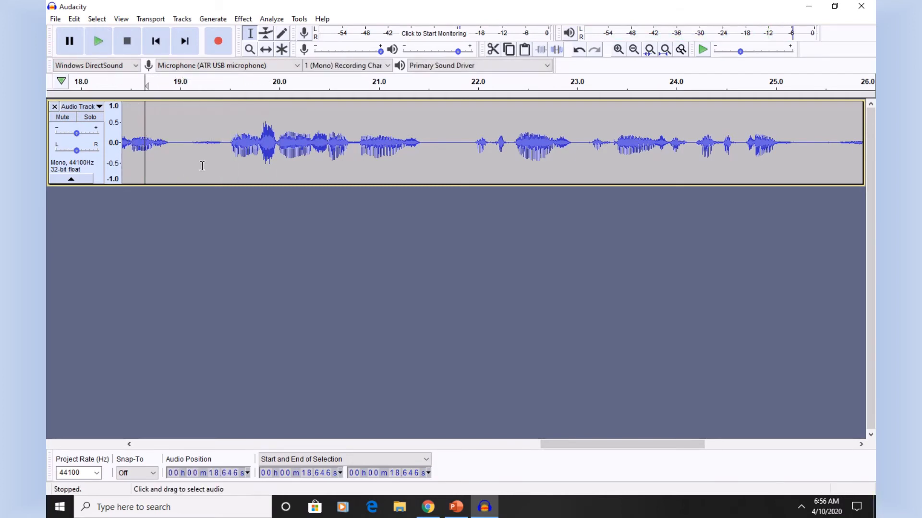
{"action": "left_click_drag", "start_coordinate": [191, 144], "coordinate": [223, 147]}
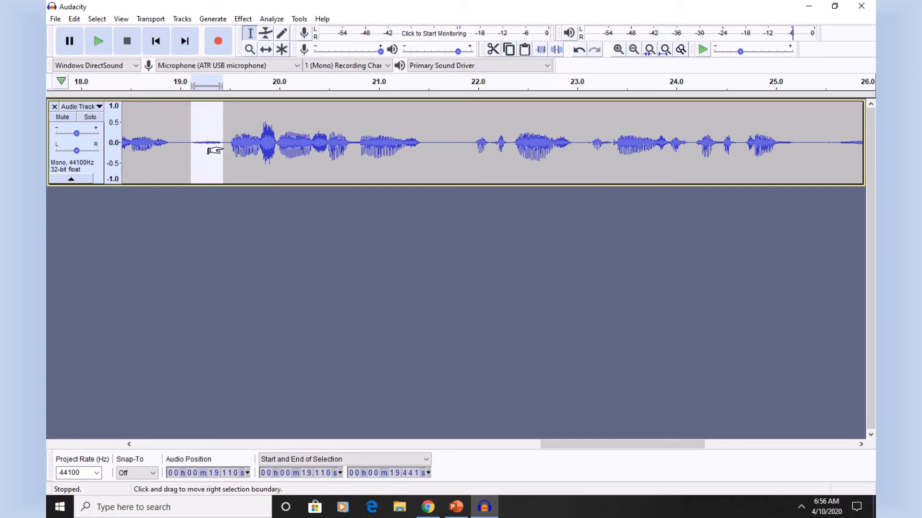
{"action": "left_click", "coordinate": [486, 51]}
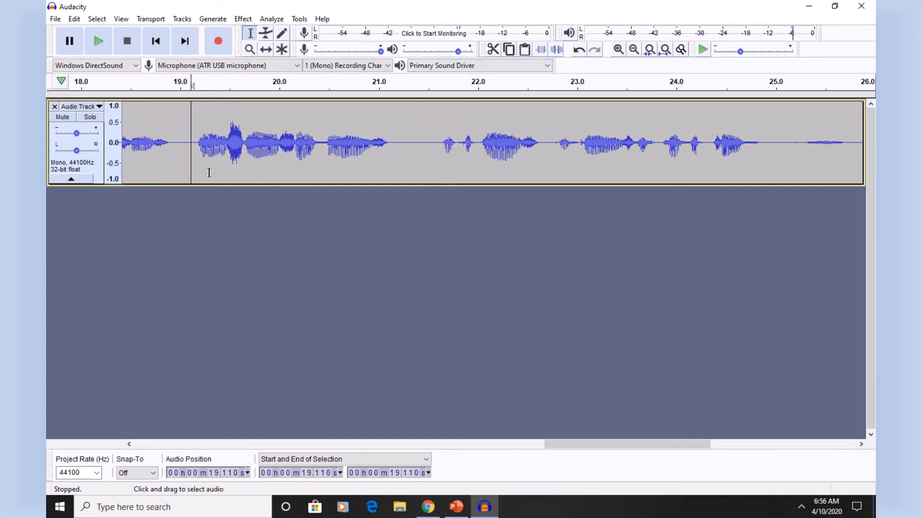
- Copy the silence between about 18.97 and 19.10 seconds and paste it at about 19.04 and 19.11 seconds to lengthen the pause
{"action": "left_click_drag", "start_coordinate": [177, 142], "coordinate": [190, 144]}
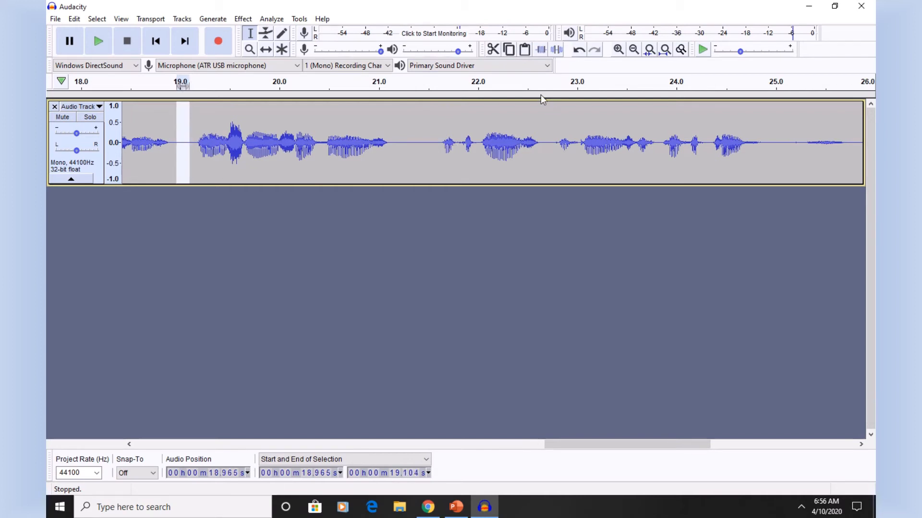
{"action": "left_click", "coordinate": [508, 51]}
{"action": "left_click", "coordinate": [183, 161]}
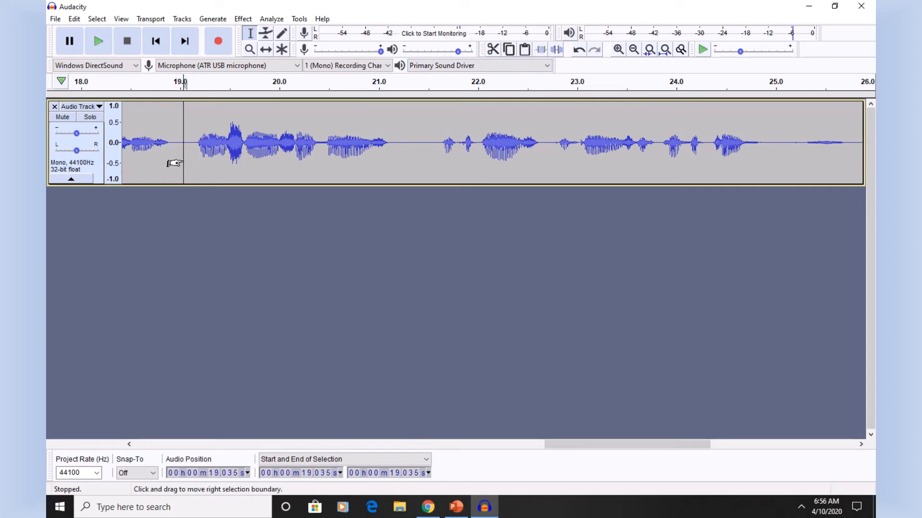
{"action": "left_click", "coordinate": [524, 50]}
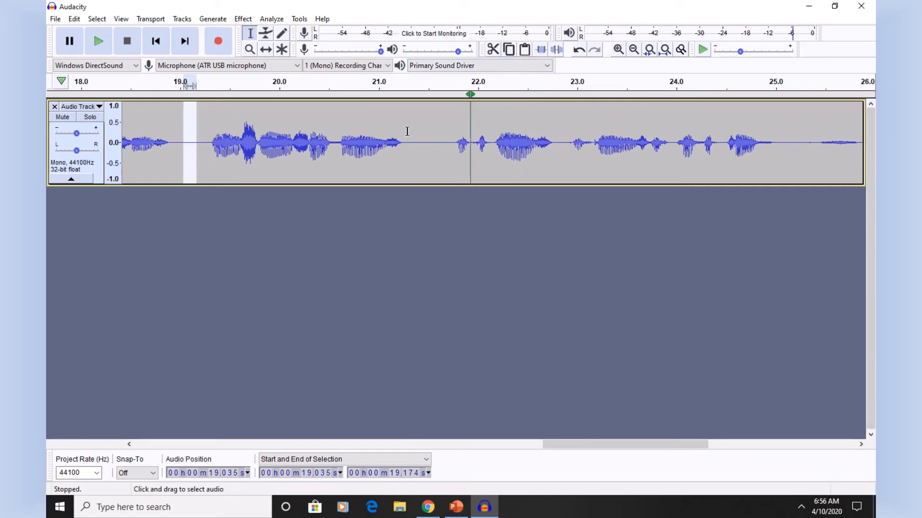
{"action": "left_click", "coordinate": [191, 145]}
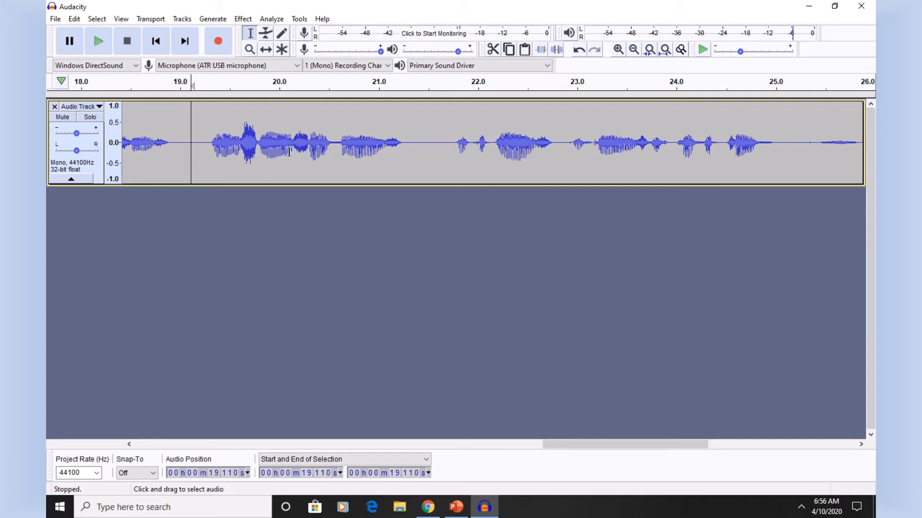
{"action": "left_click", "coordinate": [524, 50]}
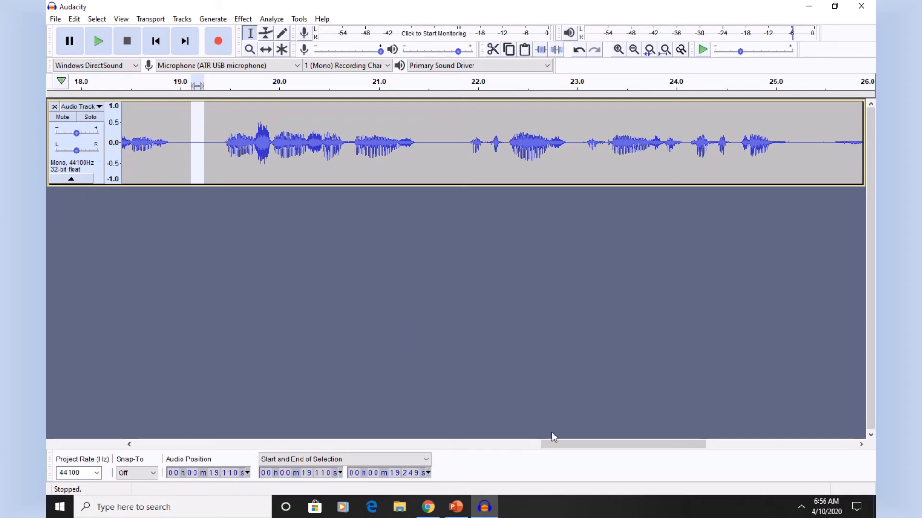
- Play the track from about 17.34 seconds to check the rebuilt pause and listen for the next breath sound
{"action": "left_click_drag", "start_coordinate": [568, 440], "coordinate": [526, 439]}
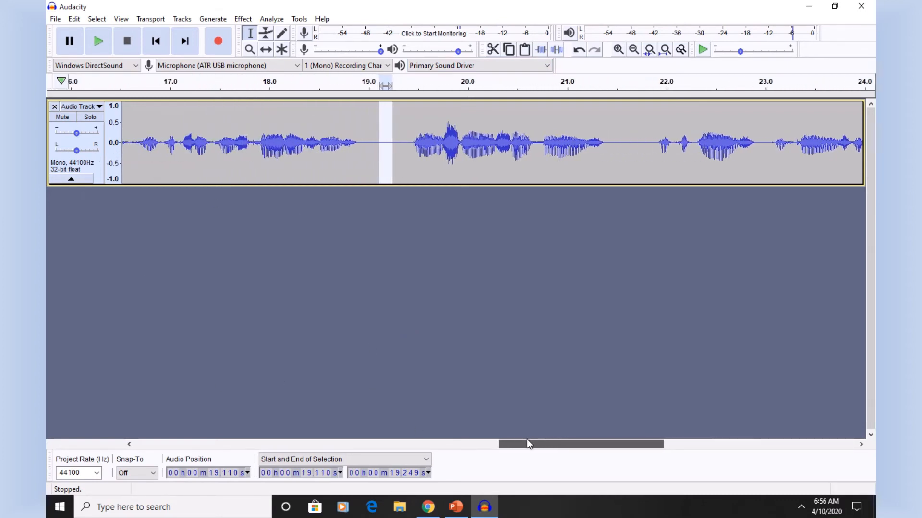
{"action": "left_click", "coordinate": [204, 142]}
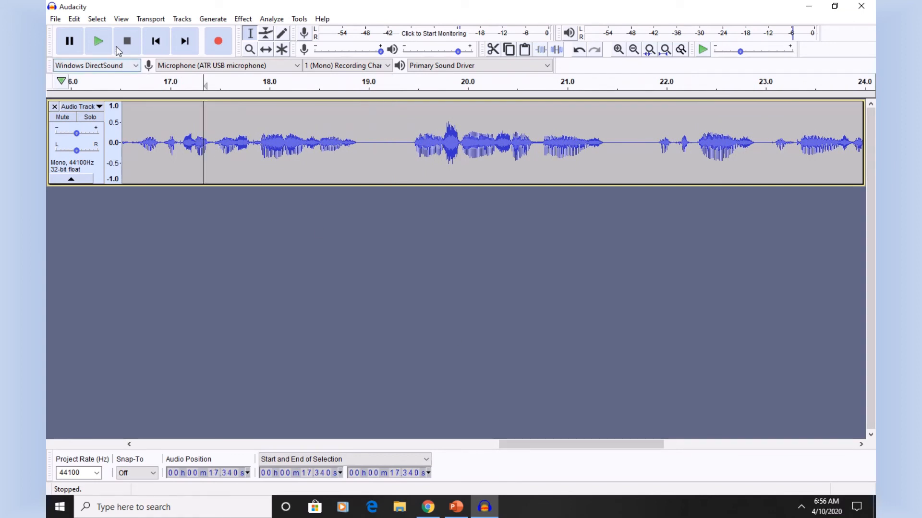
{"action": "left_click", "coordinate": [98, 42]}
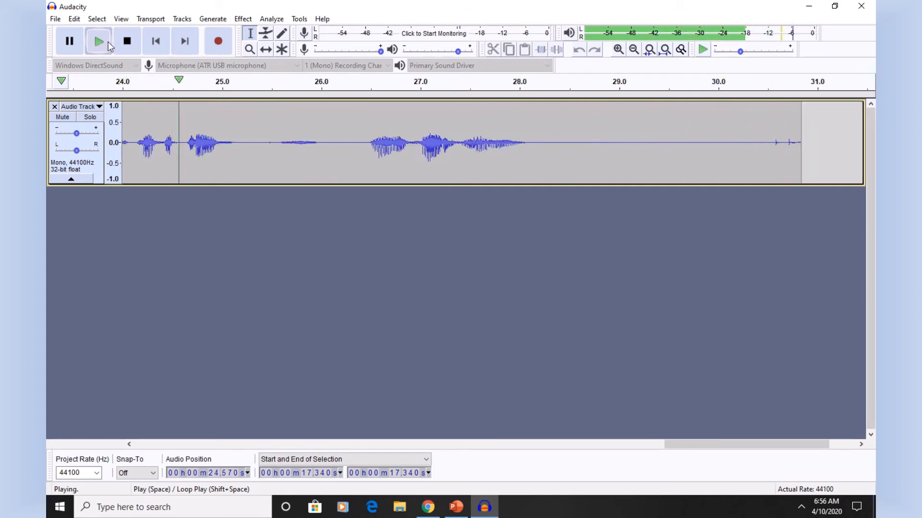
{"action": "left_click", "coordinate": [129, 43]}
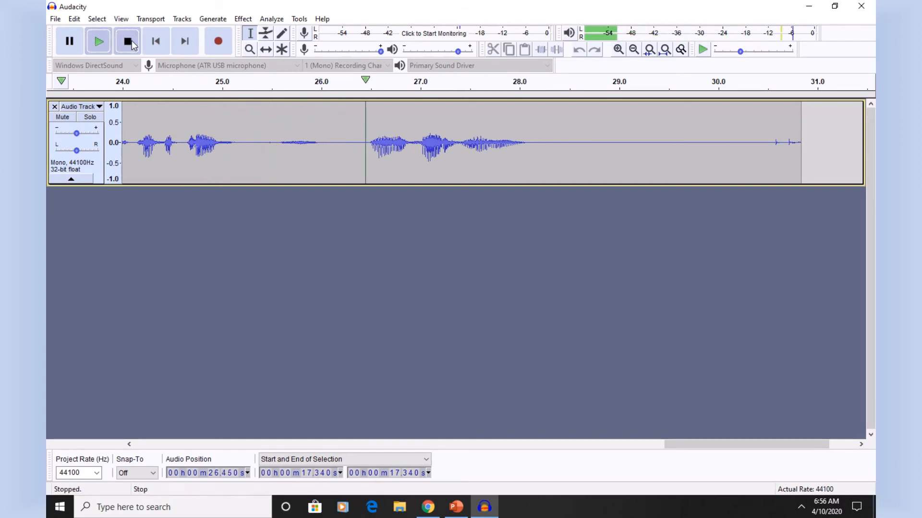
- Cut the breath sound between about 25.46 and 26.02 seconds
{"action": "left_click", "coordinate": [268, 141]}
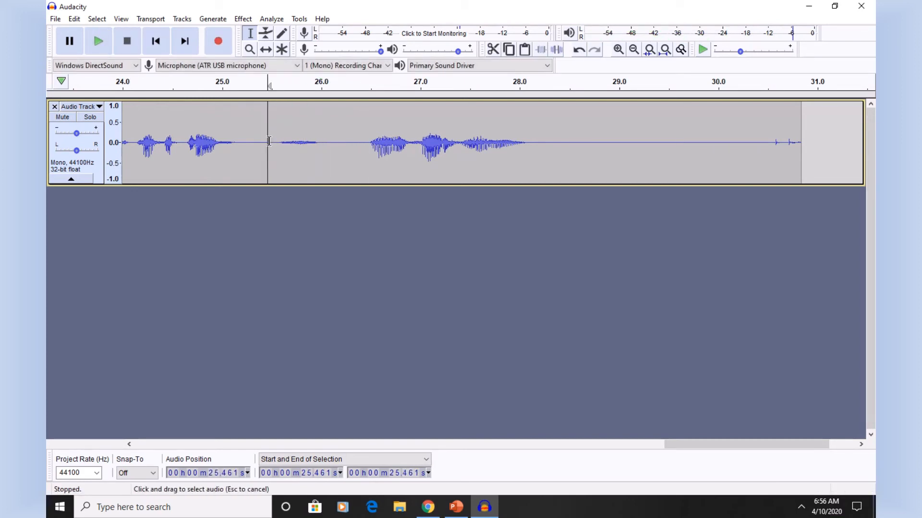
{"action": "left_click_drag", "start_coordinate": [269, 142], "coordinate": [322, 141]}
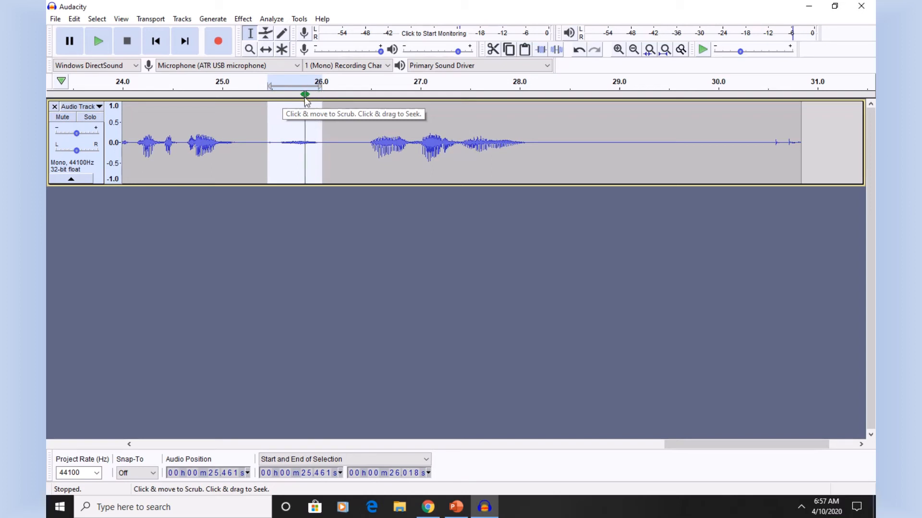
{"action": "left_click", "coordinate": [489, 53]}
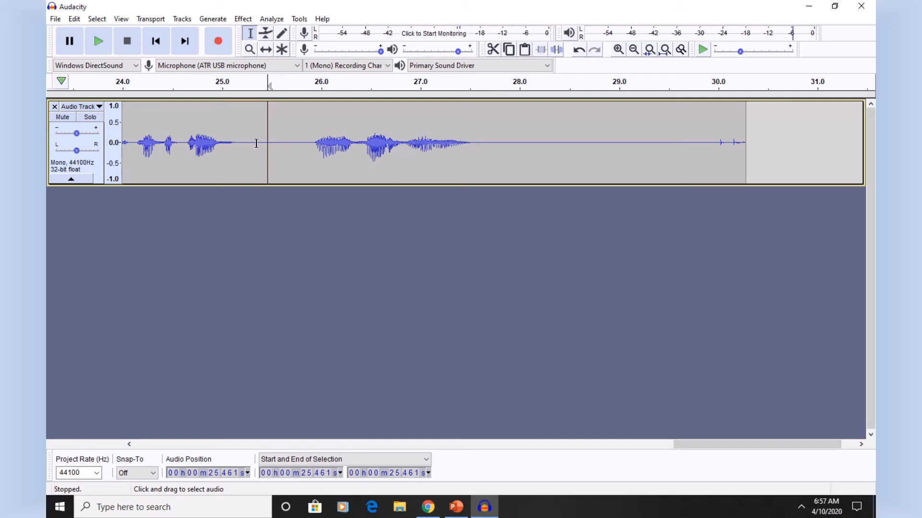
- Copy the silence between about 25.35 and 25.83 seconds and paste it at about 25.53 seconds to restore the pause
{"action": "left_click_drag", "start_coordinate": [256, 144], "coordinate": [304, 144]}
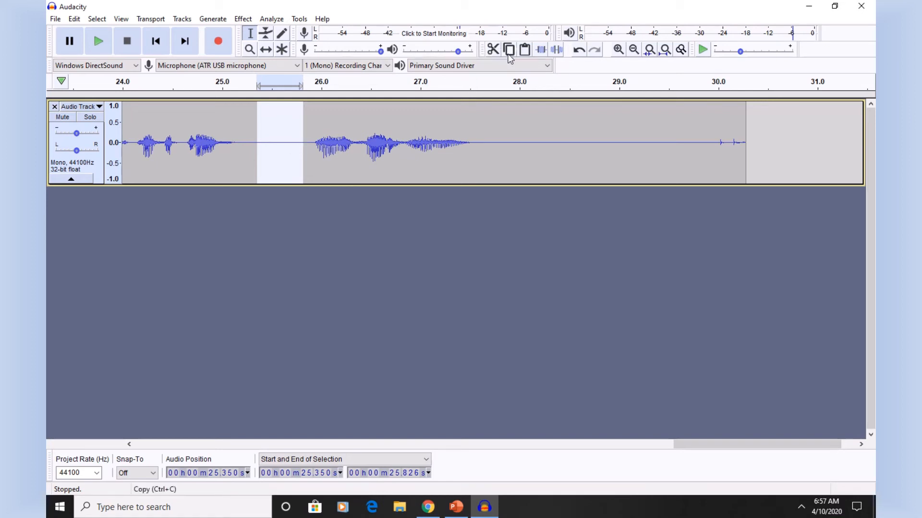
{"action": "left_click", "coordinate": [274, 150]}
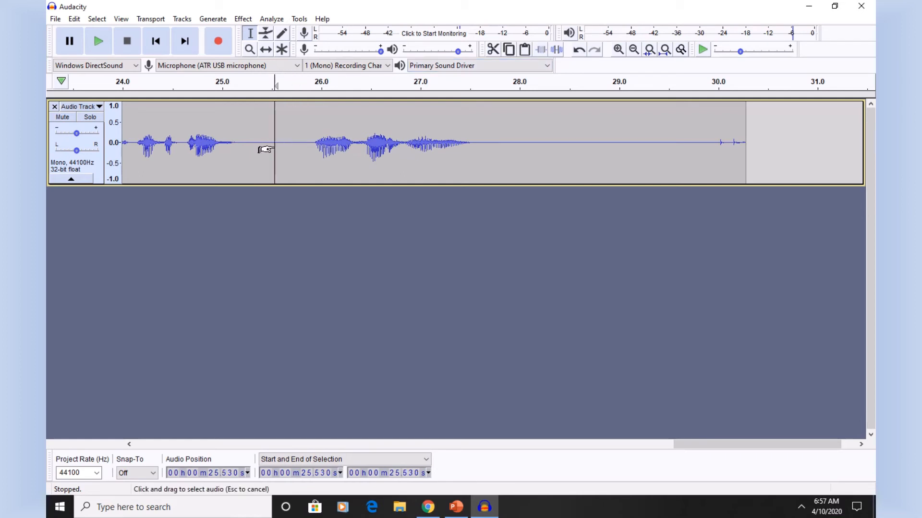
{"action": "left_click", "coordinate": [524, 50]}
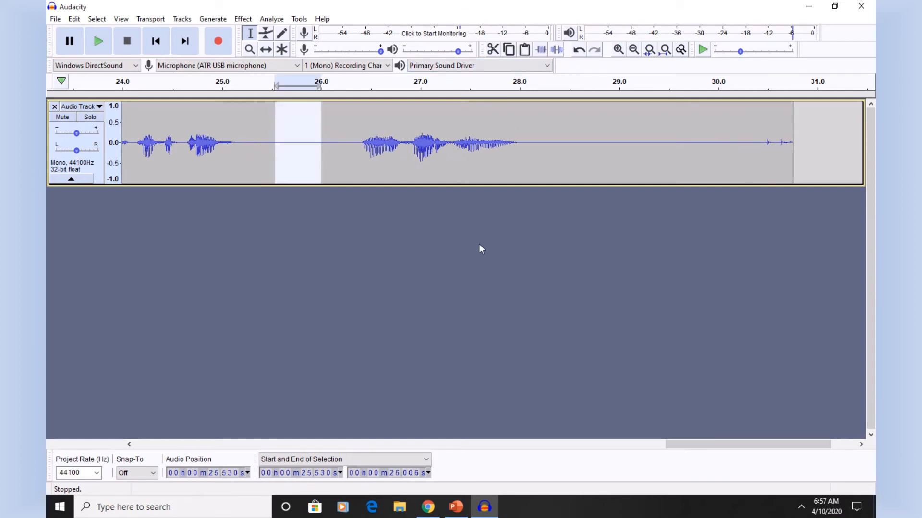
{"action": "left_click", "coordinate": [435, 266]}
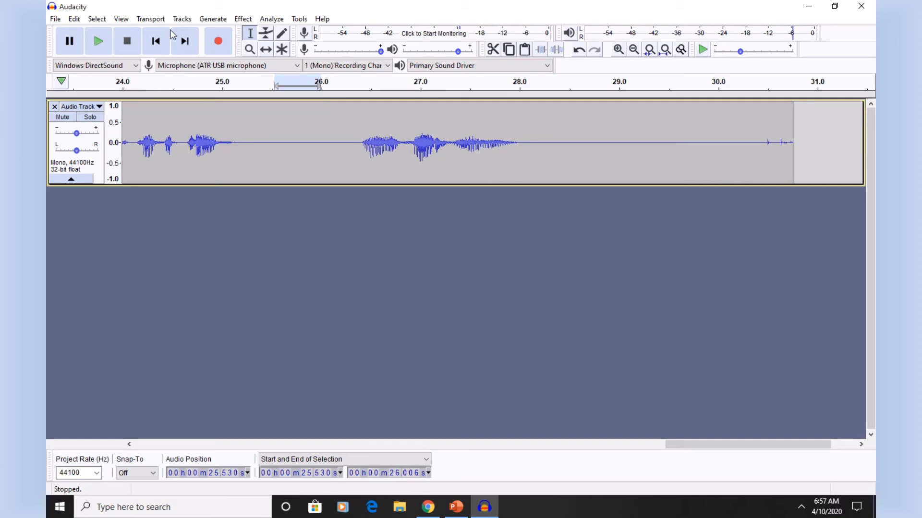
- Cut the excess silence from the start of the track to about 1.53 seconds
{"action": "left_click", "coordinate": [161, 42]}
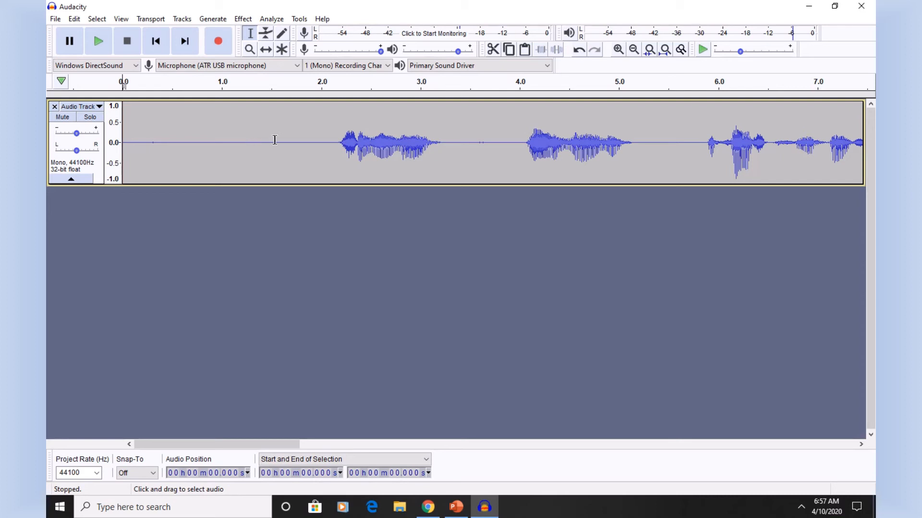
{"action": "left_click_drag", "start_coordinate": [274, 142], "coordinate": [126, 164]}
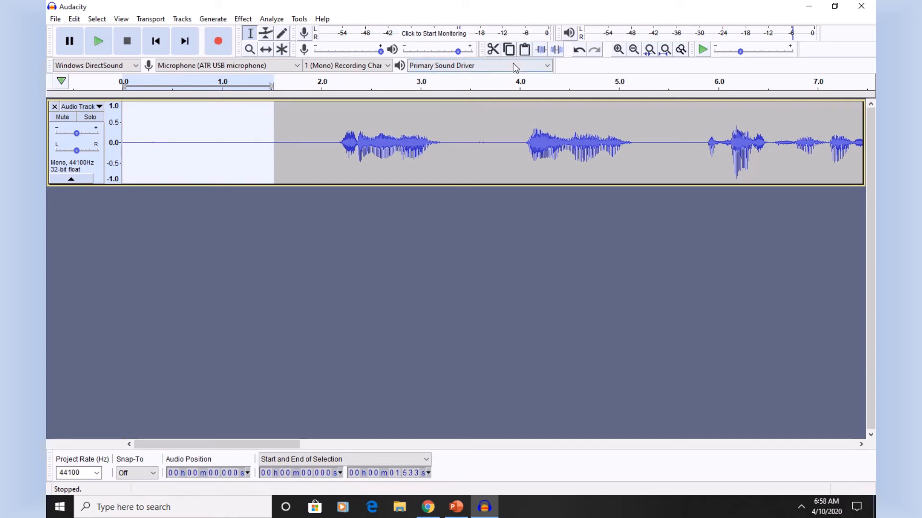
{"action": "left_click", "coordinate": [491, 50]}
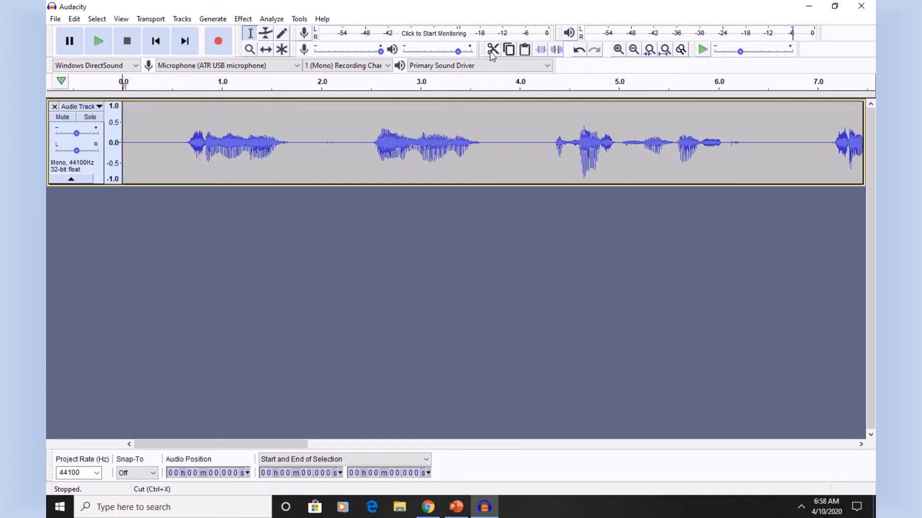
- Cut the unneeded tail of the track from about 27.21 seconds to its end
{"action": "left_click", "coordinate": [185, 40]}
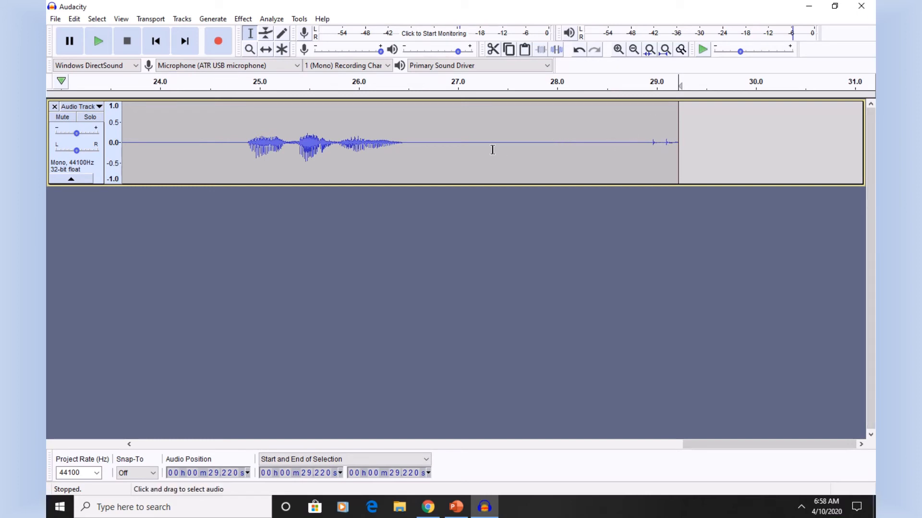
{"action": "left_click_drag", "start_coordinate": [478, 144], "coordinate": [677, 153]}
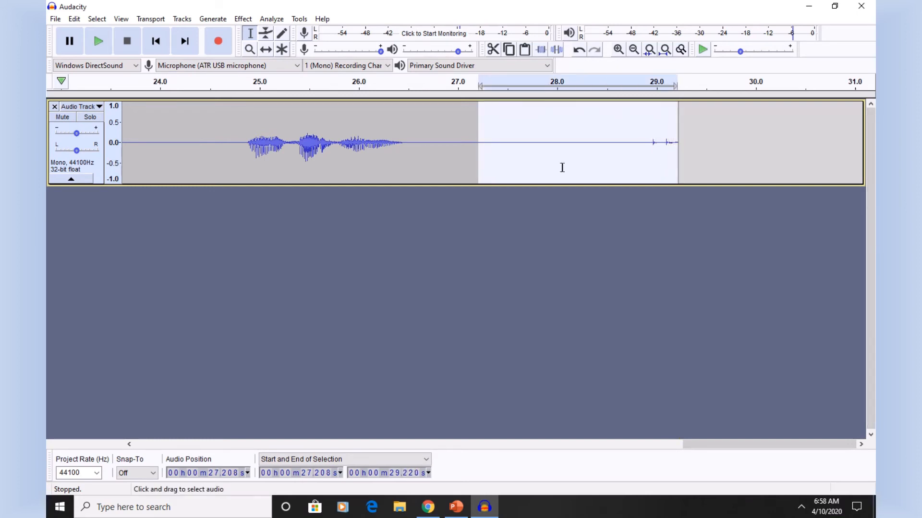
{"action": "left_click", "coordinate": [492, 49]}
- Apply a Fade In to the opening silence, from 0 to about 0.43 seconds
{"action": "left_click", "coordinate": [156, 42]}
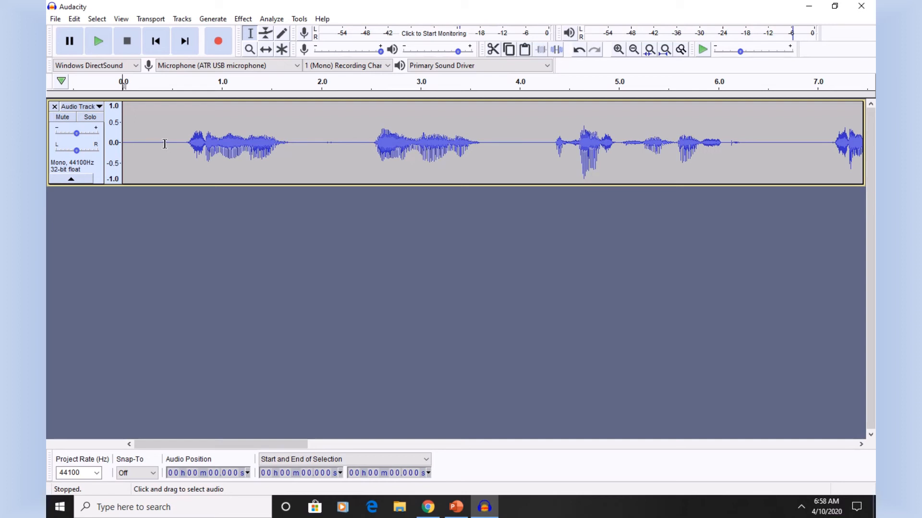
{"action": "left_click_drag", "start_coordinate": [164, 143], "coordinate": [121, 143]}
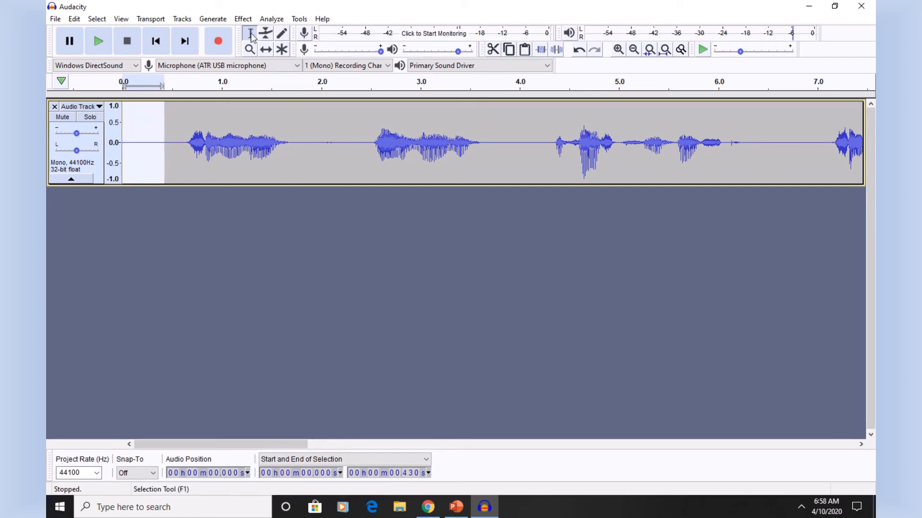
{"action": "left_click", "coordinate": [243, 19]}
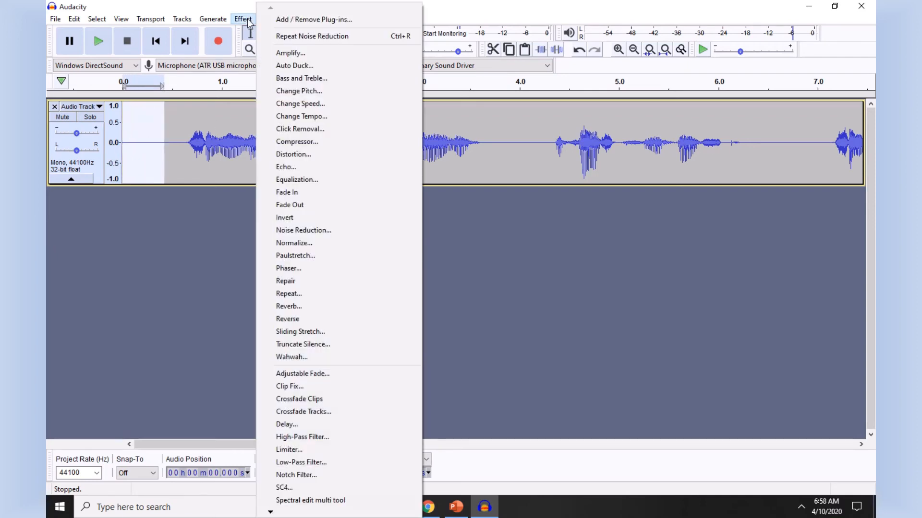
{"action": "left_click", "coordinate": [305, 193]}
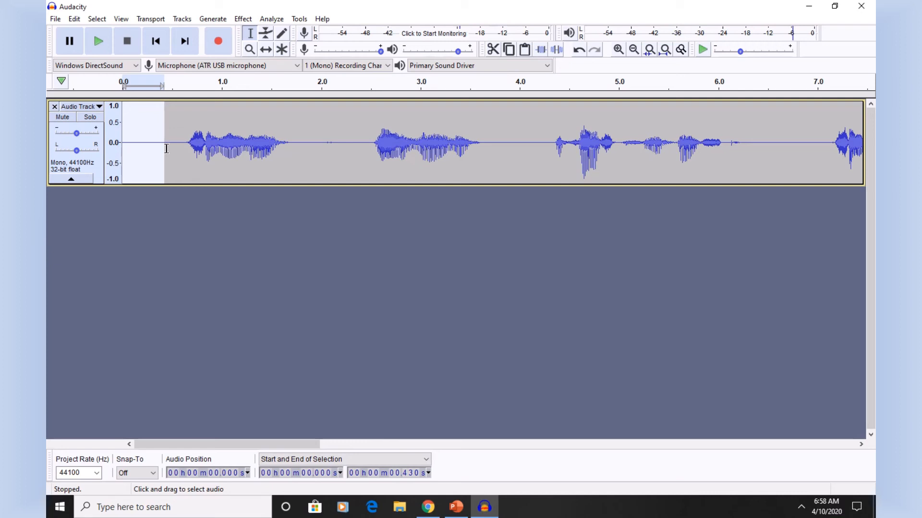
- Apply a Fade Out to the closing silence, from about 26.56 to 27.21 seconds
{"action": "left_click", "coordinate": [185, 41]}
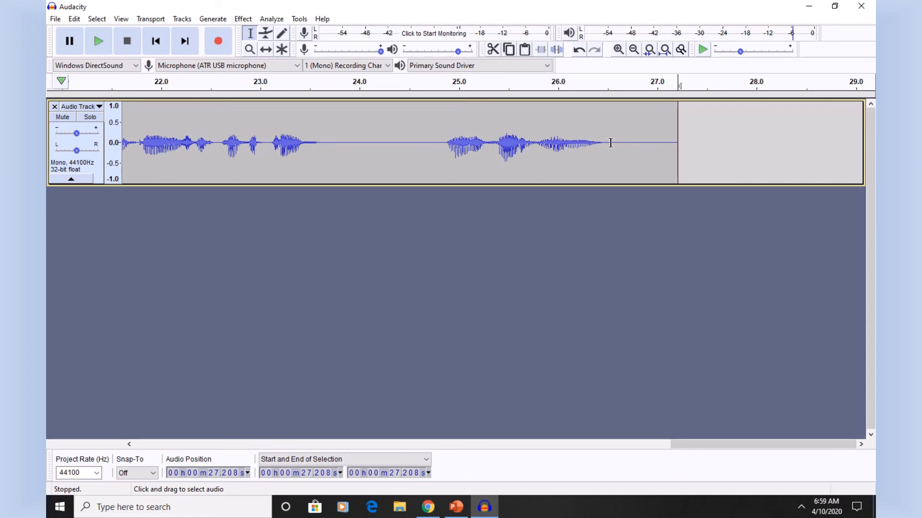
{"action": "left_click_drag", "start_coordinate": [613, 142], "coordinate": [676, 146]}
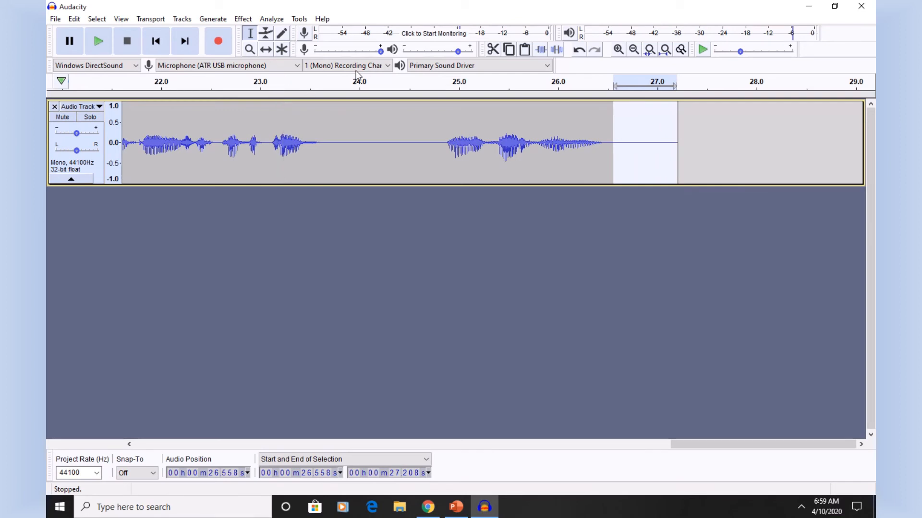
{"action": "left_click", "coordinate": [243, 19]}
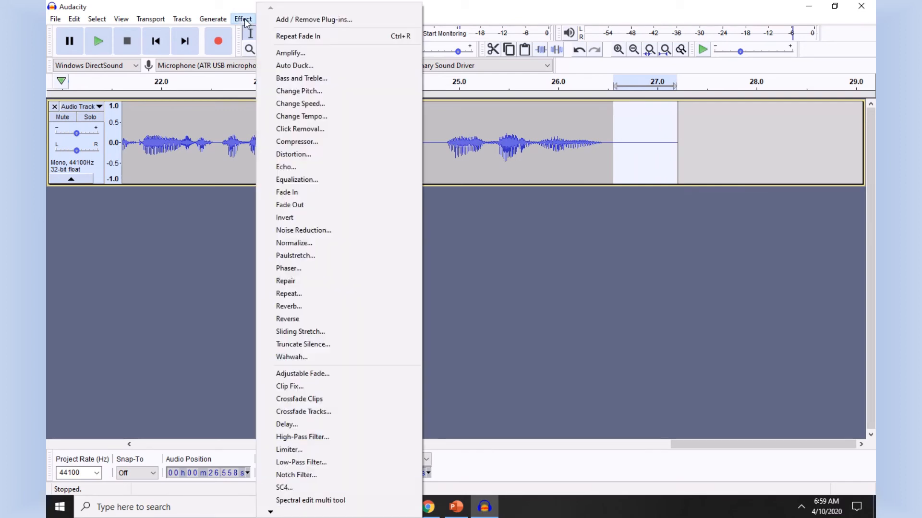
{"action": "left_click", "coordinate": [287, 205]}
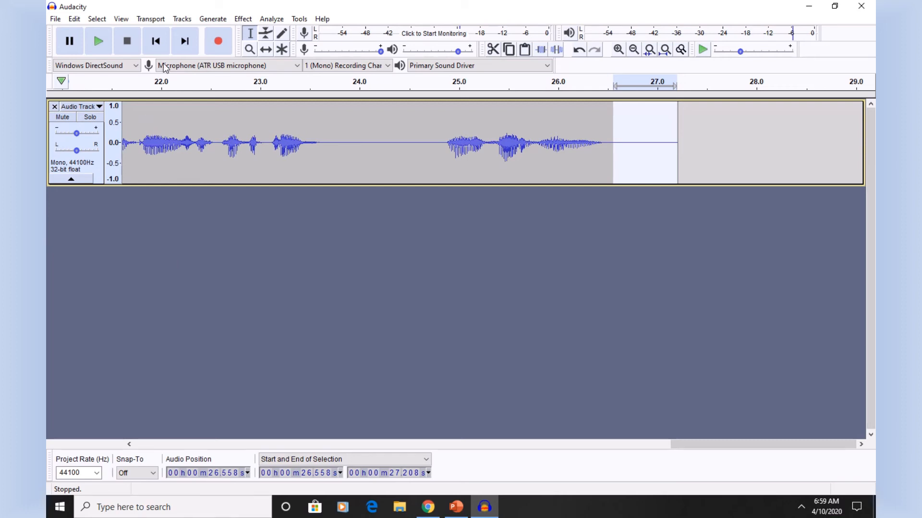
- Play back the opening of the edited track from the start to check the result
{"action": "left_click", "coordinate": [155, 41]}
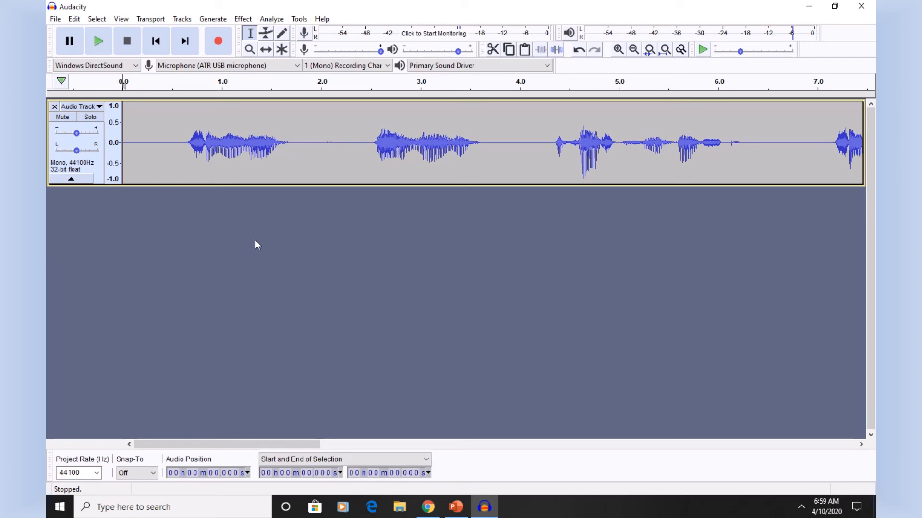
{"action": "left_click", "coordinate": [99, 43]}
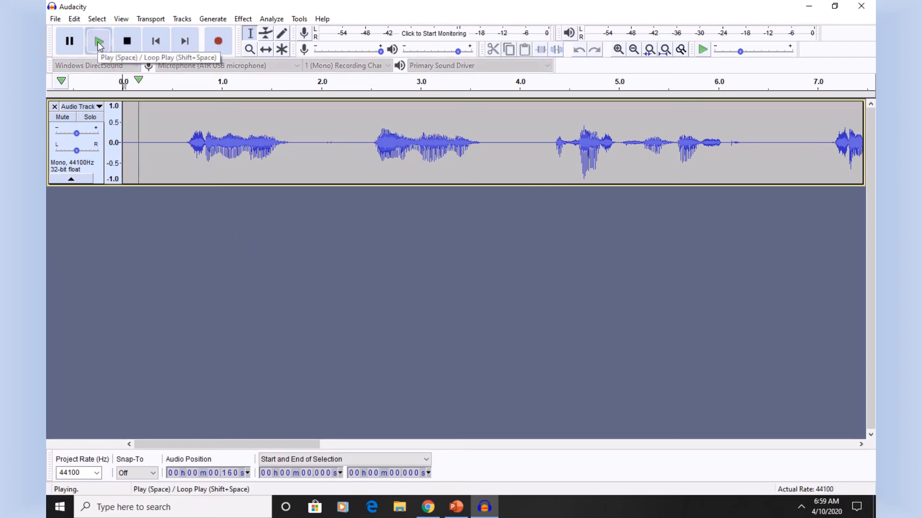
{"action": "left_click", "coordinate": [127, 42]}
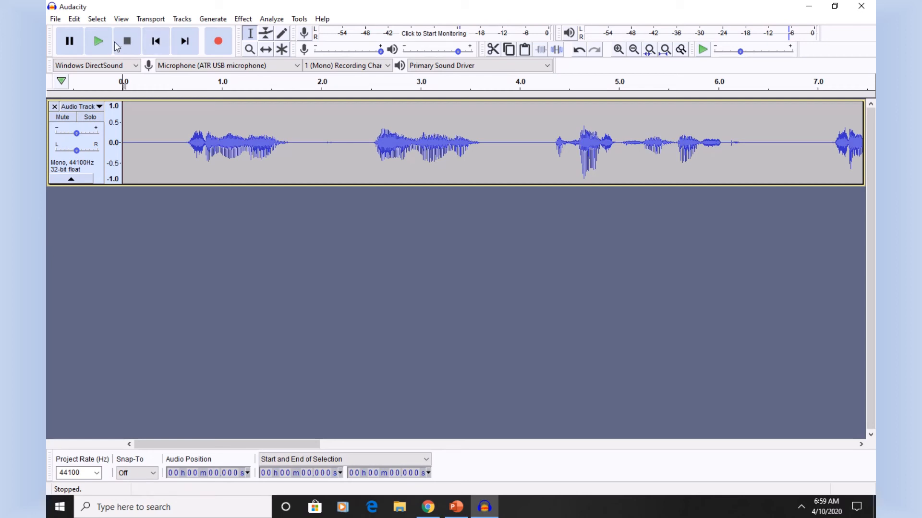
{"action": "left_click", "coordinate": [97, 42]}
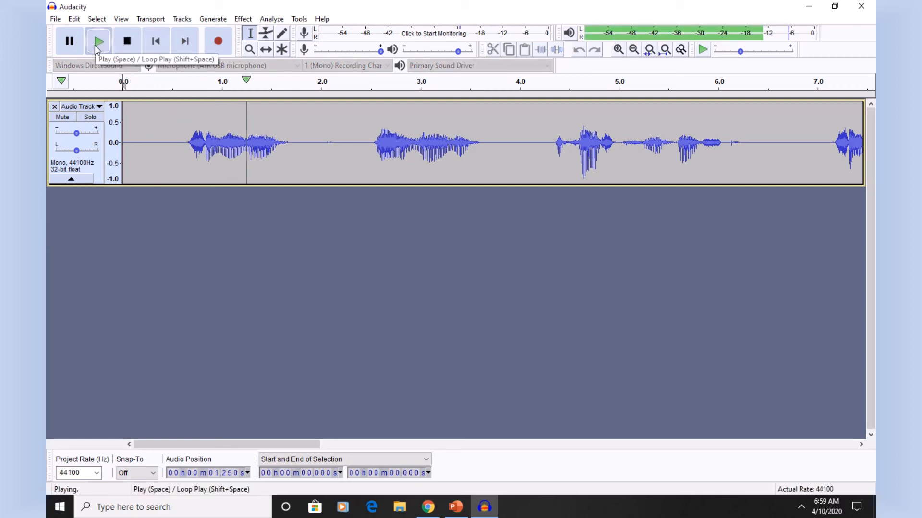
{"action": "left_click", "coordinate": [127, 43]}
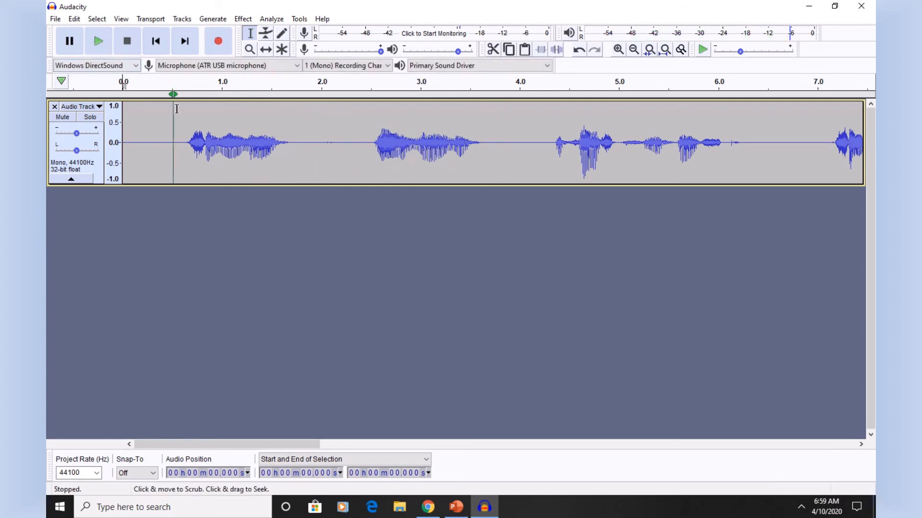
- Preview and apply an Echo with a 1-second delay and 0.5 decay factor to the audio between about 0.55 and 3.72 seconds
{"action": "left_click_drag", "start_coordinate": [176, 136], "coordinate": [490, 161]}
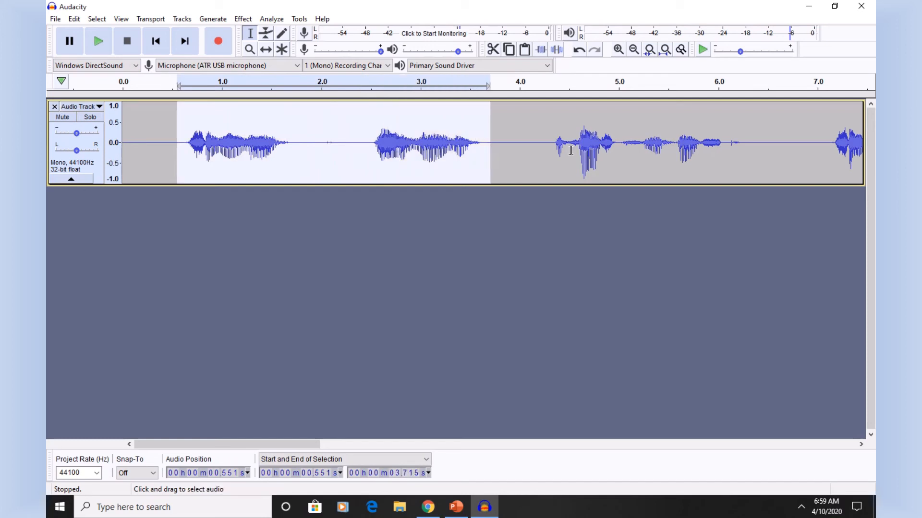
{"action": "left_click", "coordinate": [633, 50]}
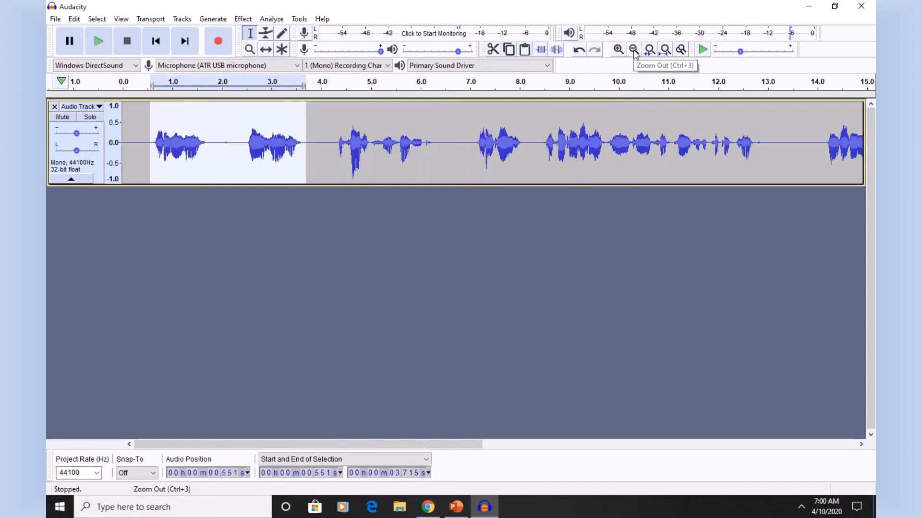
{"action": "left_click", "coordinate": [633, 50]}
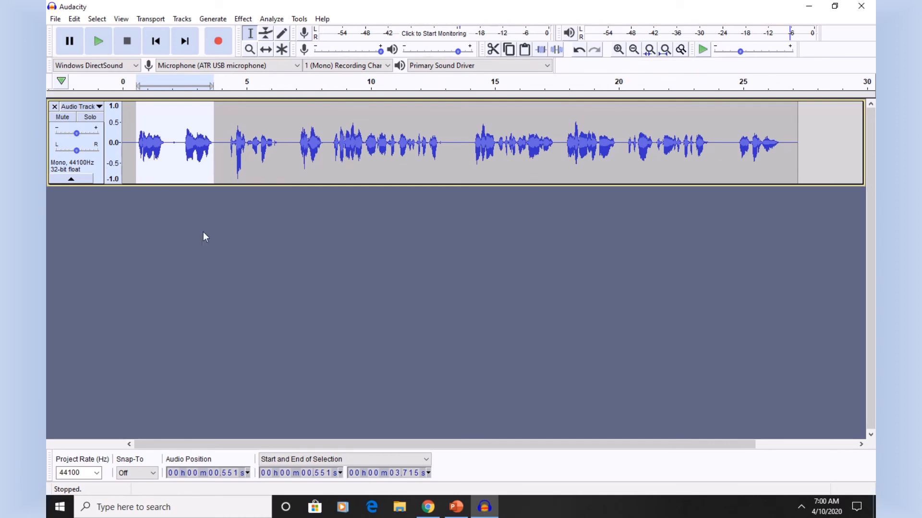
{"action": "left_click", "coordinate": [243, 19]}
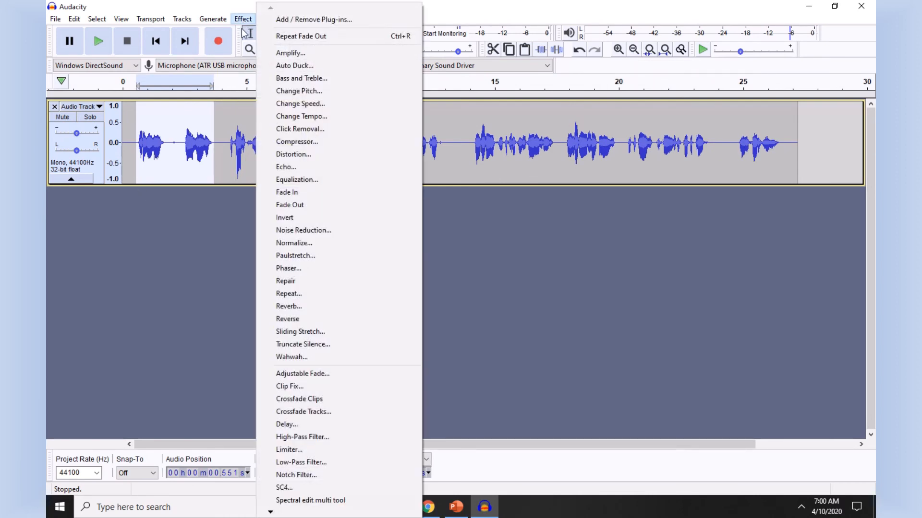
{"action": "left_click", "coordinate": [284, 168]}
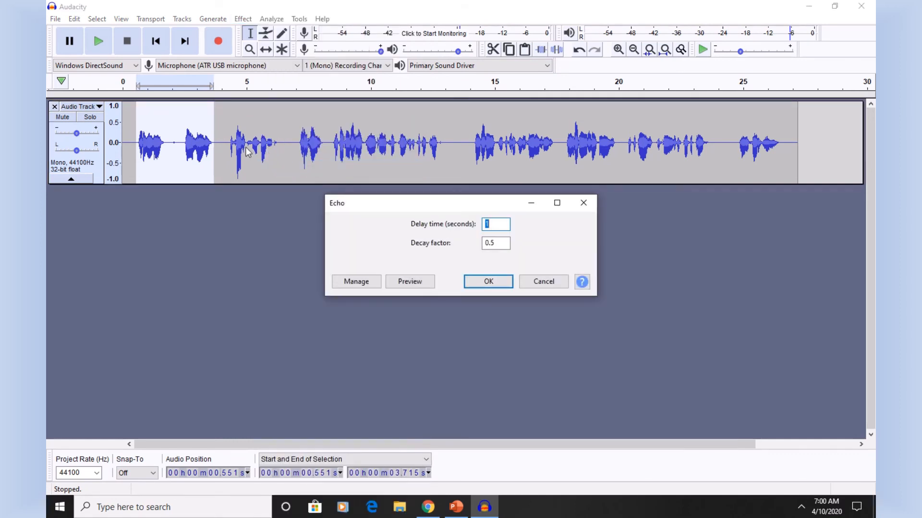
{"action": "left_click", "coordinate": [397, 283]}
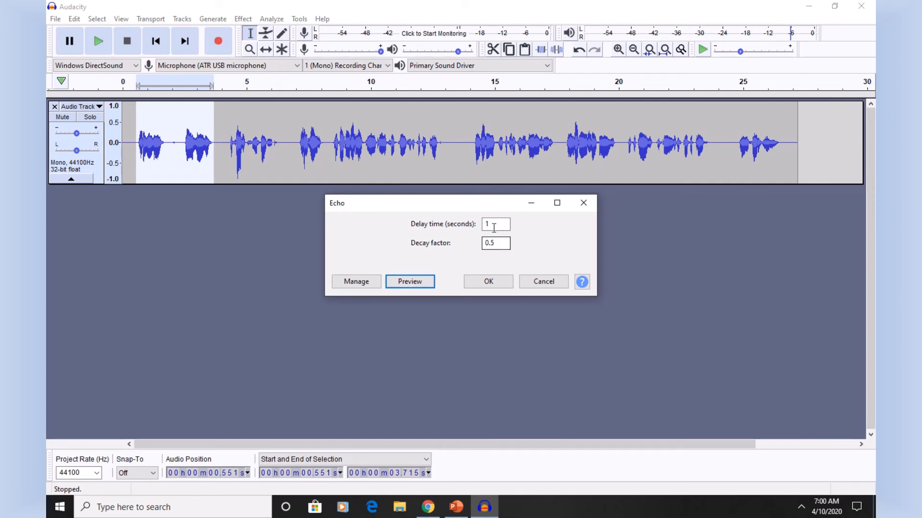
{"action": "left_click", "coordinate": [494, 244]}
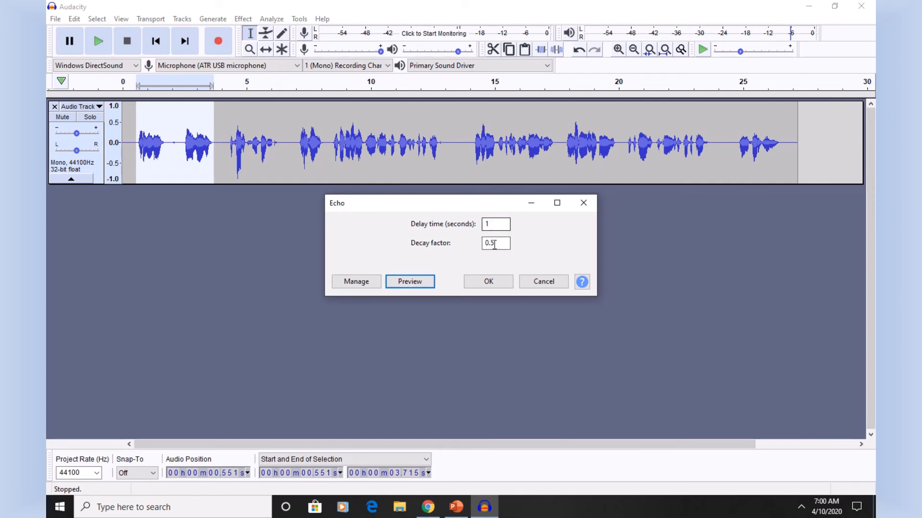
{"action": "left_click", "coordinate": [487, 282]}
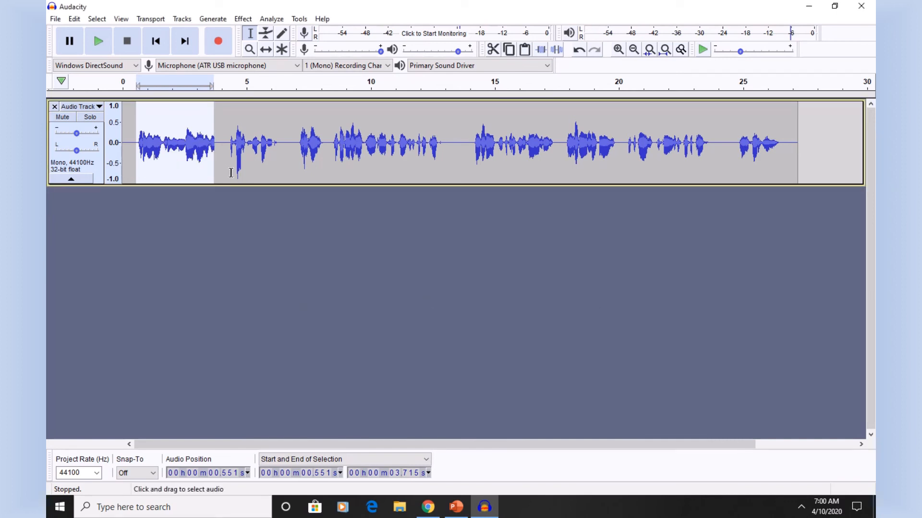
- Apply Hard Clipping distortion with clipping level -4.96 dB, drive 50 and make-up gain 58 to the audio between about 4.16 and 8.43 seconds
{"action": "left_click_drag", "start_coordinate": [224, 144], "coordinate": [334, 149]}
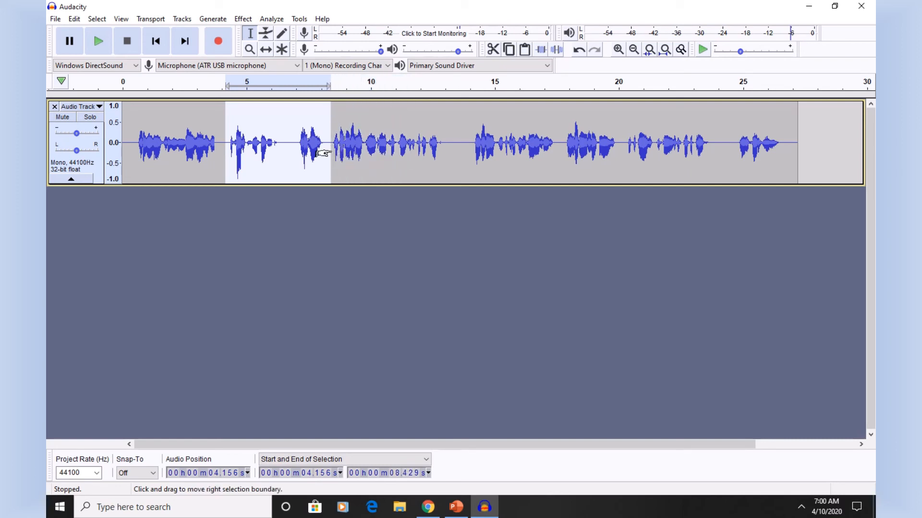
{"action": "left_click", "coordinate": [242, 19]}
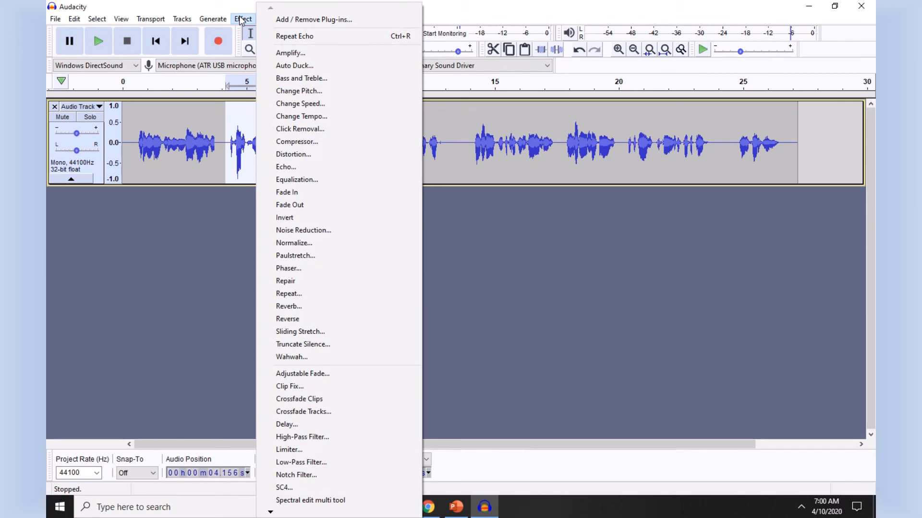
{"action": "left_click", "coordinate": [294, 155]}
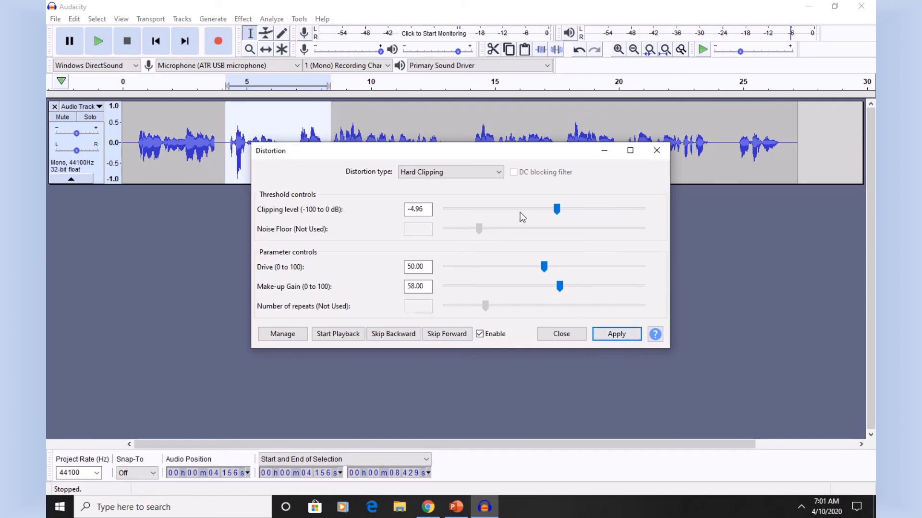
{"action": "left_click", "coordinate": [608, 337]}
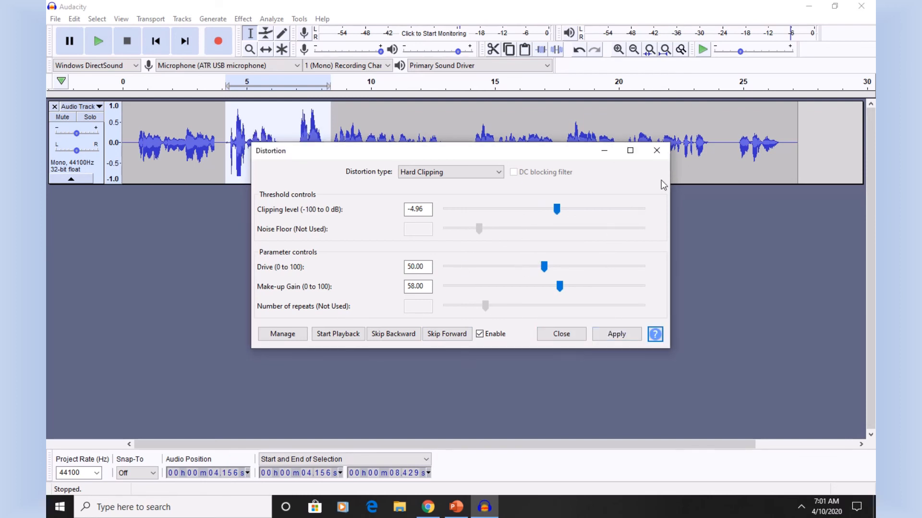
{"action": "left_click", "coordinate": [562, 334]}
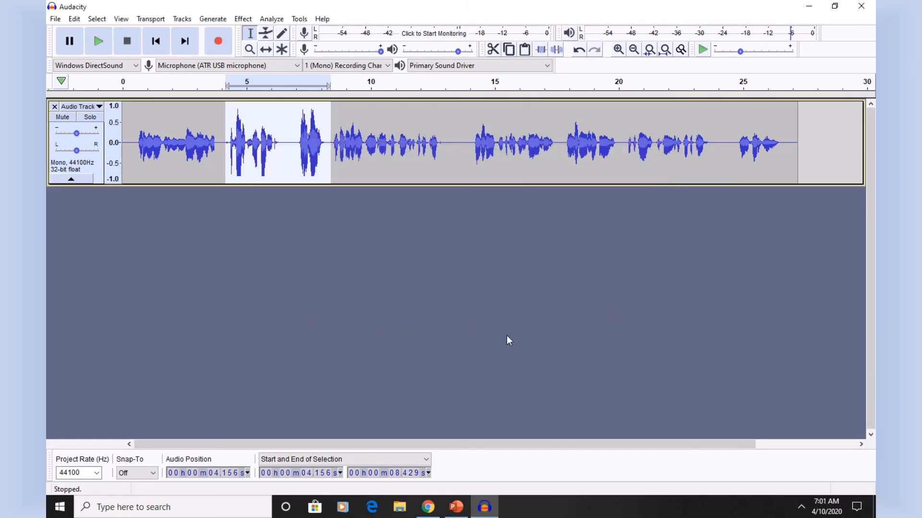
- Play back the distorted section from about 3.97 seconds
{"action": "left_click", "coordinate": [221, 144]}
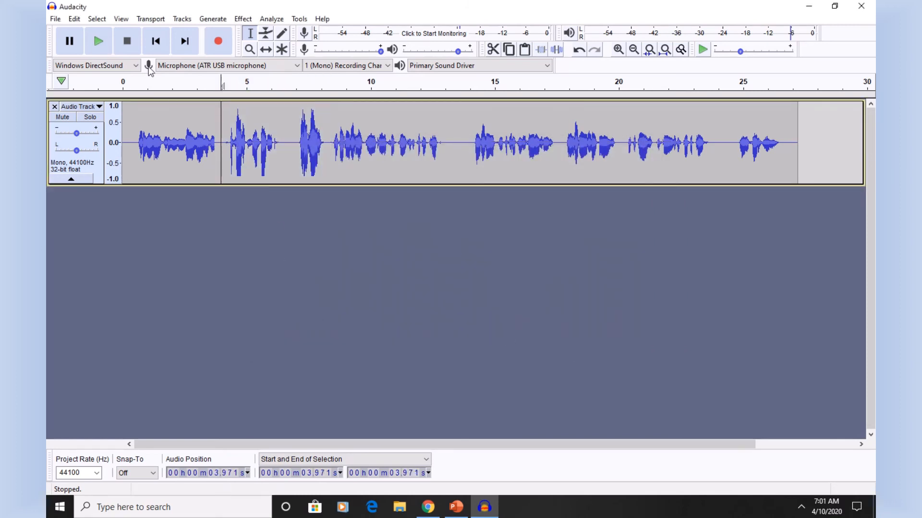
{"action": "left_click", "coordinate": [99, 43]}
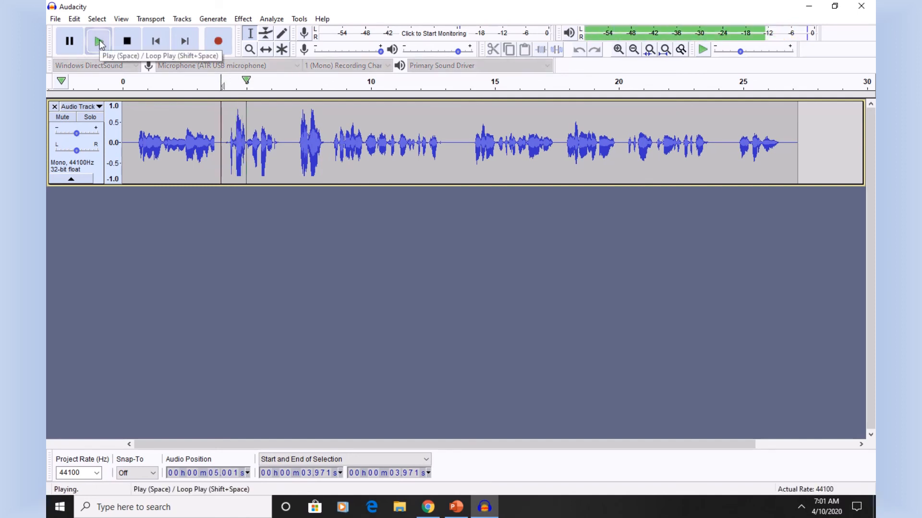
{"action": "left_click", "coordinate": [128, 43]}
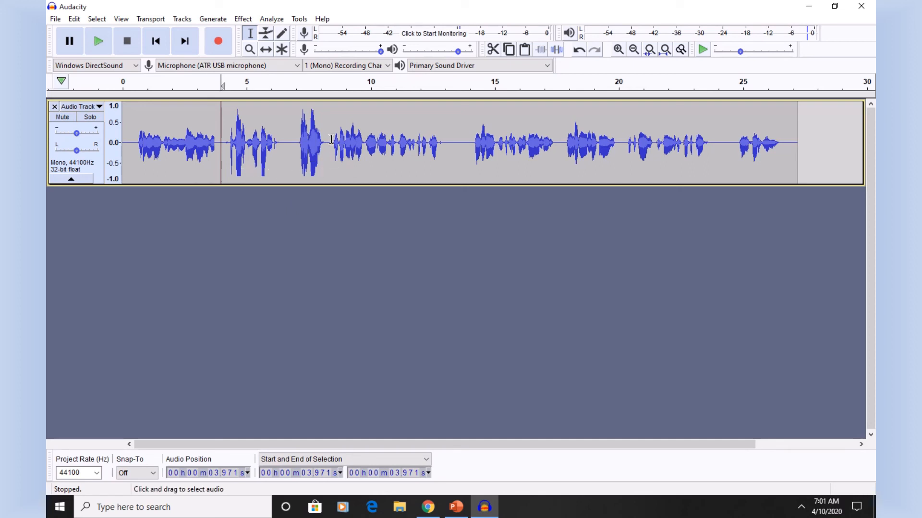
- Reverse the audio between about 8.43 and 13.07 seconds and play it back
{"action": "left_click_drag", "start_coordinate": [332, 144], "coordinate": [445, 151]}
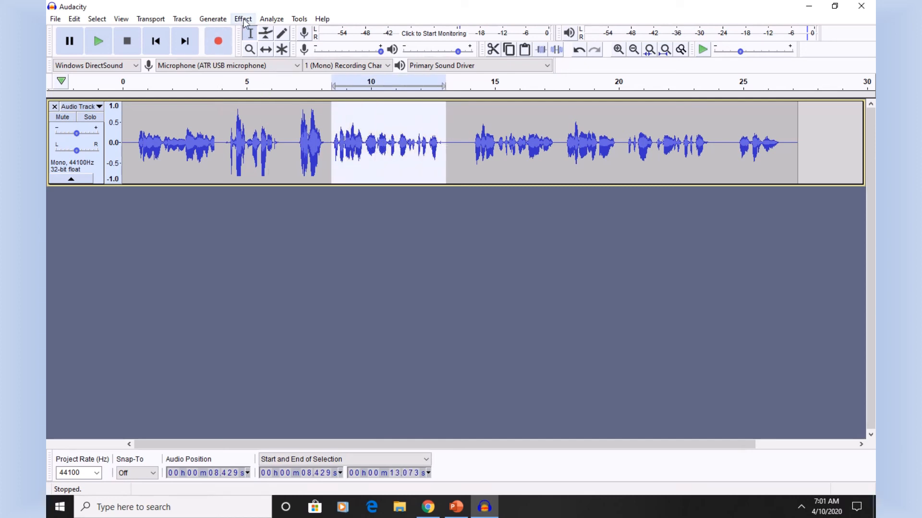
{"action": "left_click", "coordinate": [244, 20]}
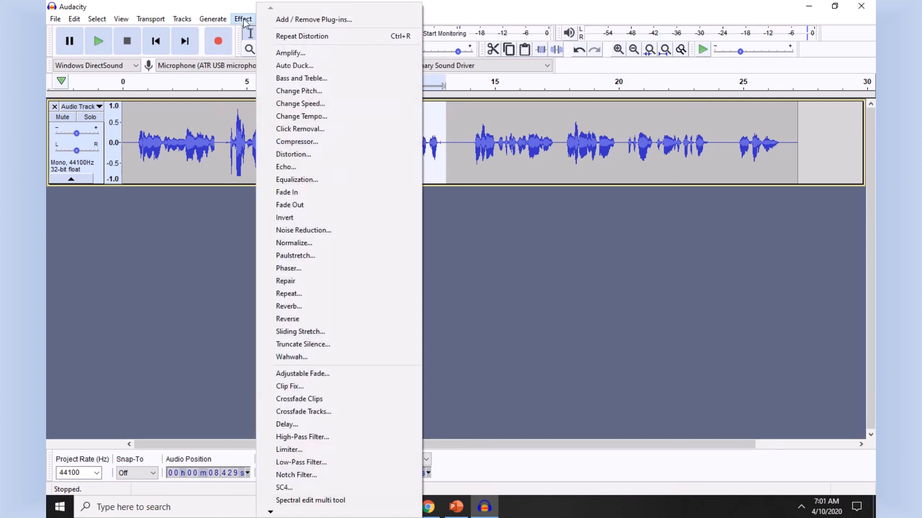
{"action": "left_click", "coordinate": [293, 319]}
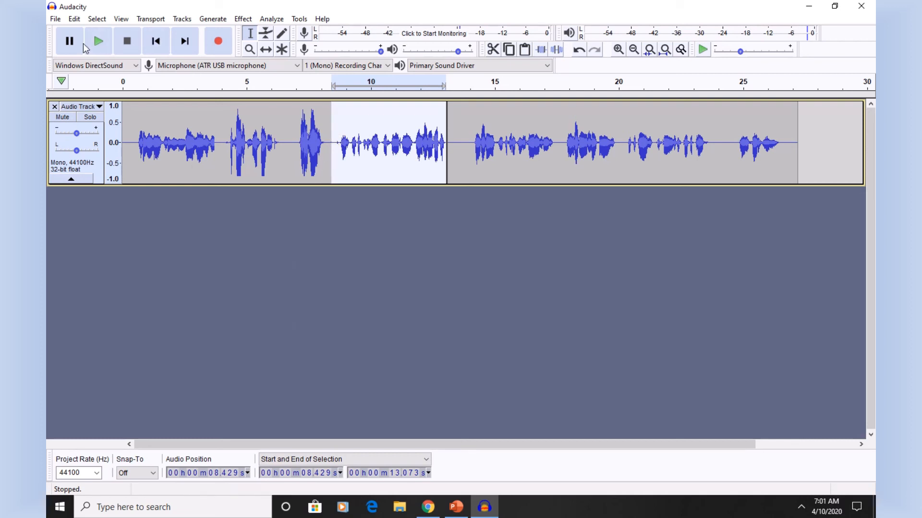
{"action": "left_click", "coordinate": [97, 43]}
- Apply the Wahwah effect at 1.5 Hz, 70% depth and -6 dB output gain to the audio between about 13.56 and 19.97 seconds
{"action": "left_click", "coordinate": [458, 140]}
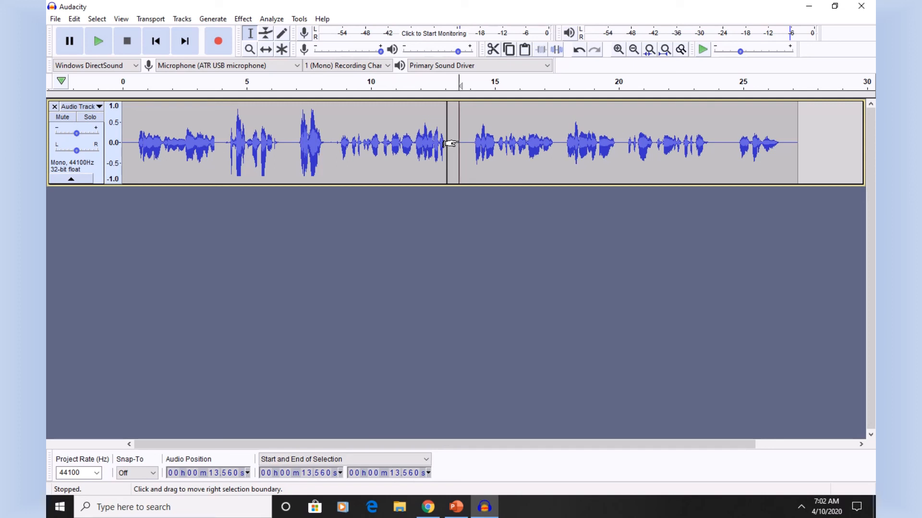
{"action": "left_click_drag", "start_coordinate": [450, 143], "coordinate": [617, 152]}
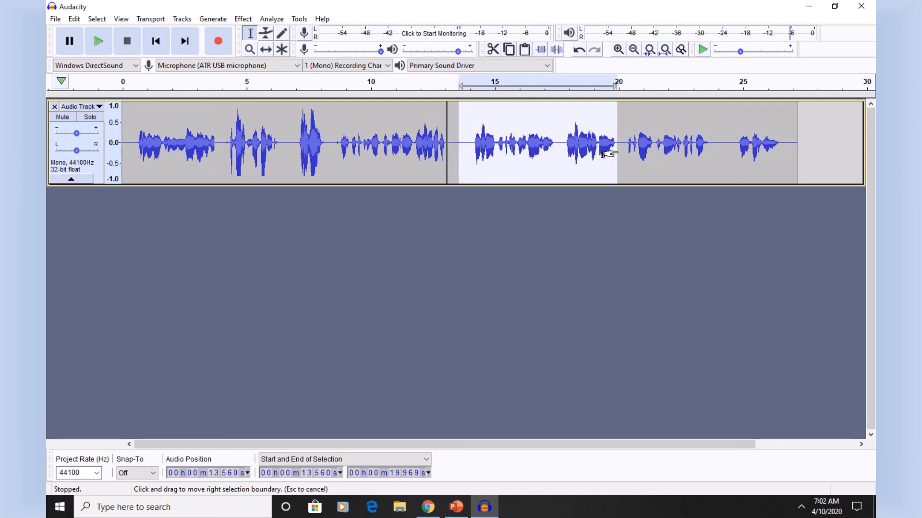
{"action": "left_click", "coordinate": [252, 21]}
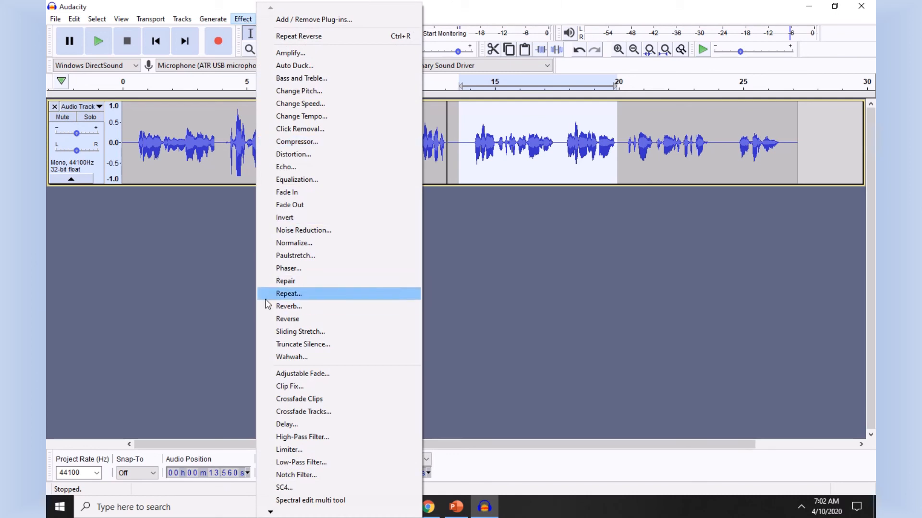
{"action": "left_click", "coordinate": [290, 357]}
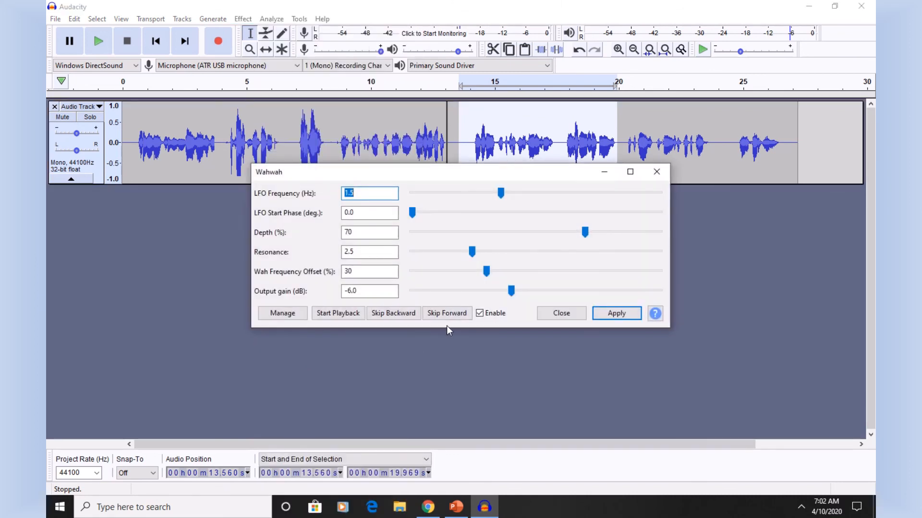
{"action": "left_click", "coordinate": [608, 313]}
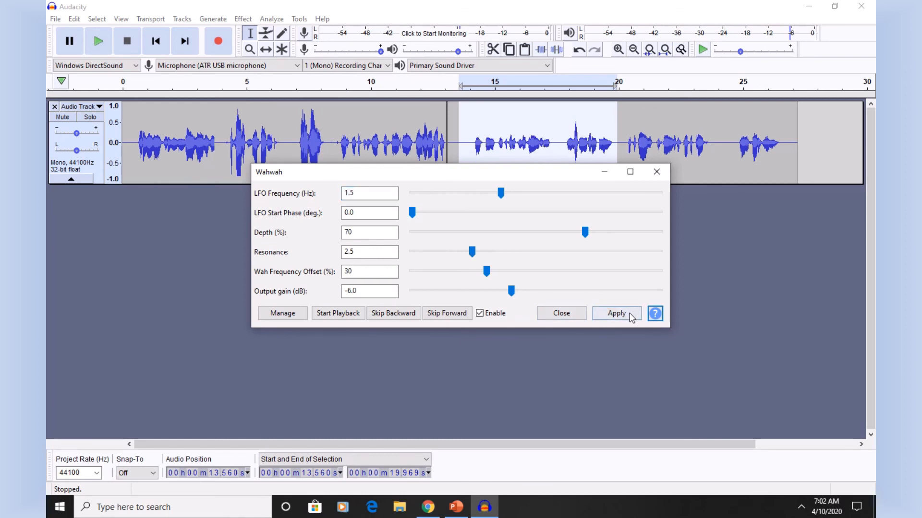
{"action": "left_click", "coordinate": [560, 313]}
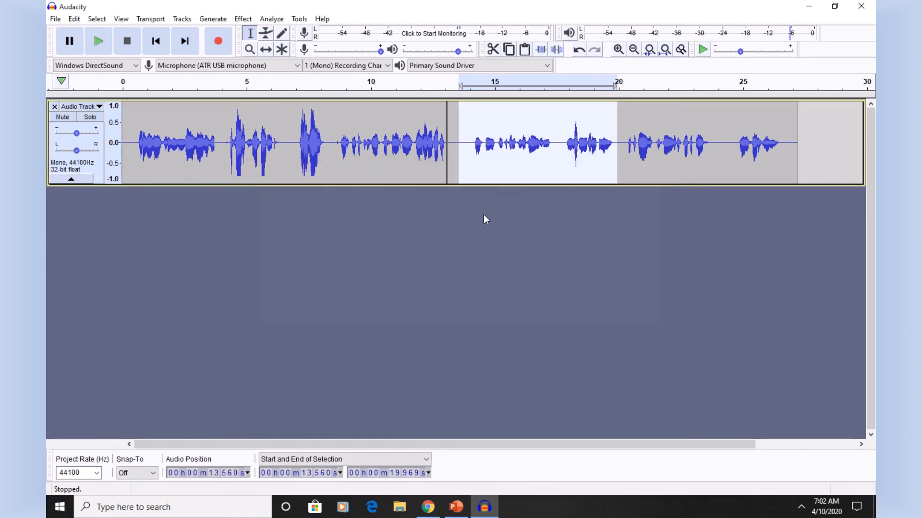
- Play back the Wahwah section from about 13.38 seconds and stop the playback
{"action": "left_click", "coordinate": [453, 145]}
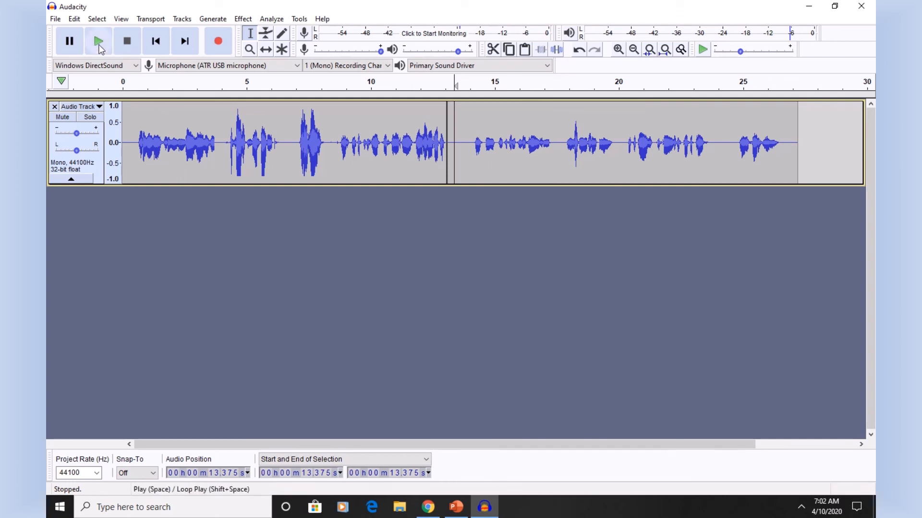
{"action": "left_click", "coordinate": [98, 42]}
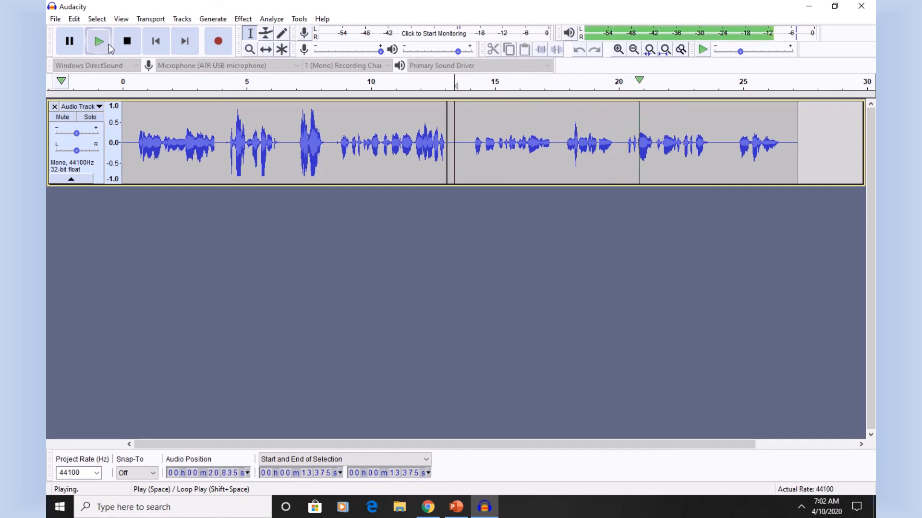
{"action": "left_click", "coordinate": [130, 46]}
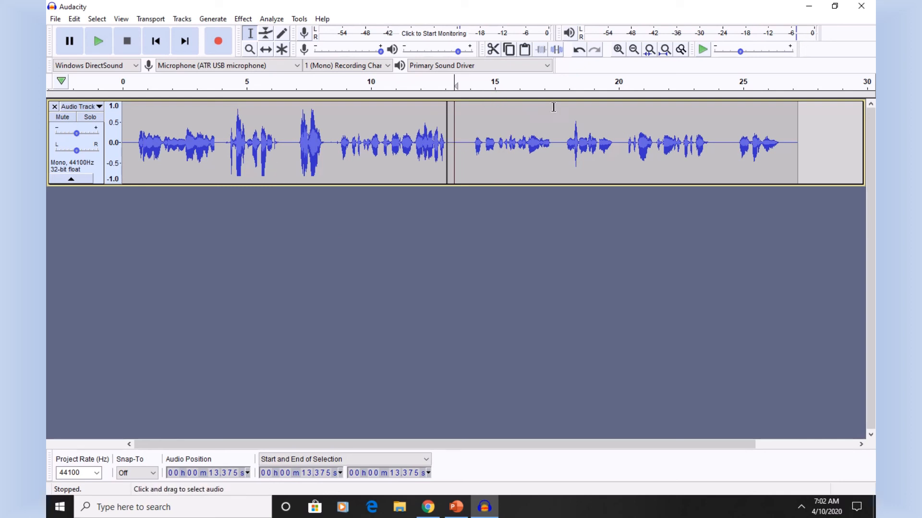
- Undo the Wahwah, Reverse, Distortion and Echo effects to restore the clean voice track
{"action": "left_click", "coordinate": [579, 50]}
{"action": "left_click", "coordinate": [578, 50]}
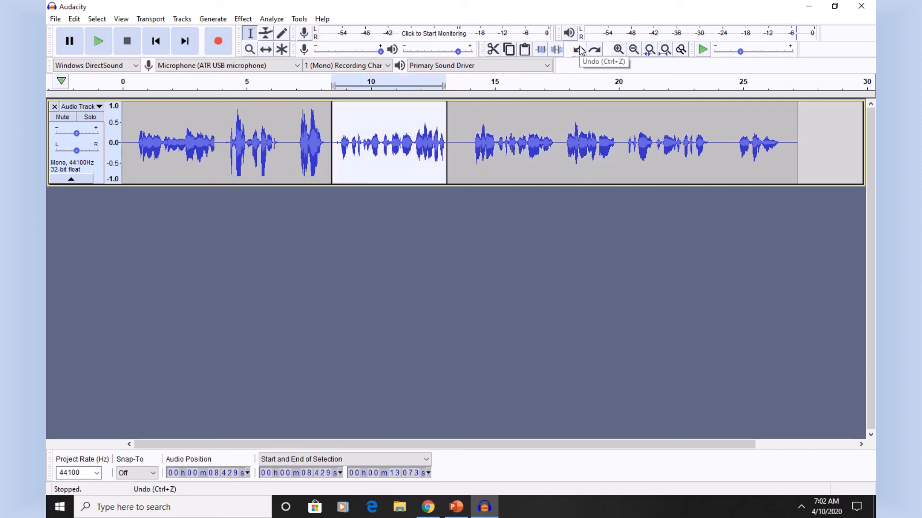
{"action": "left_click", "coordinate": [578, 50]}
{"action": "left_click", "coordinate": [579, 50]}
{"action": "left_click", "coordinate": [579, 50]}
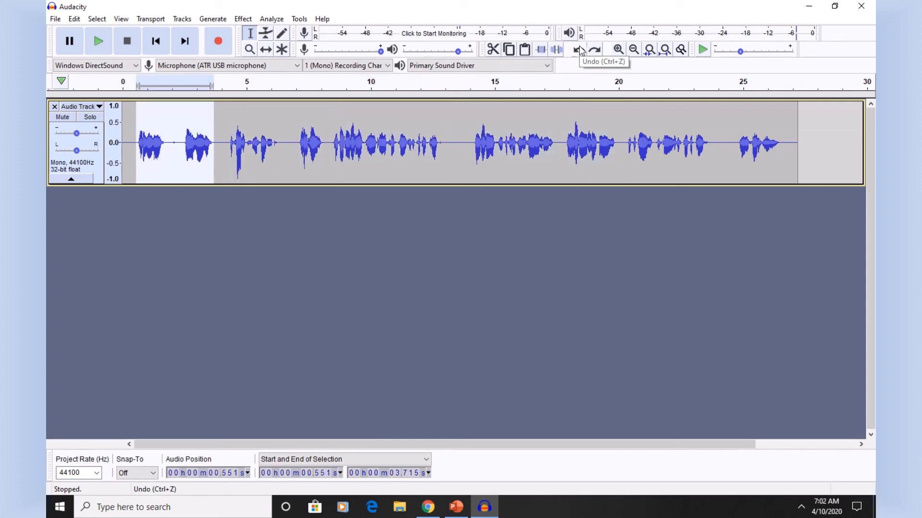
{"action": "left_click", "coordinate": [578, 49]}
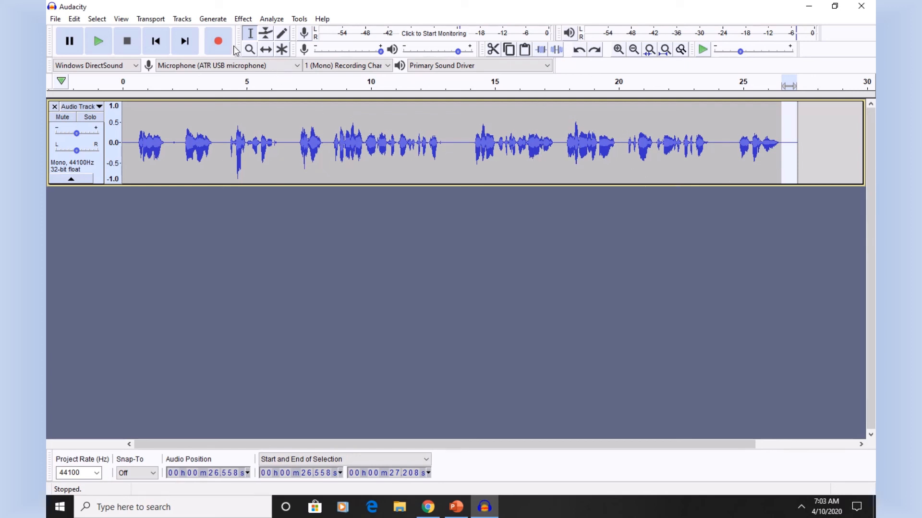
- Apply Fade Out to the audio between about 26.56 and 27.21 seconds and play the track from the beginning
{"action": "left_click", "coordinate": [244, 19]}
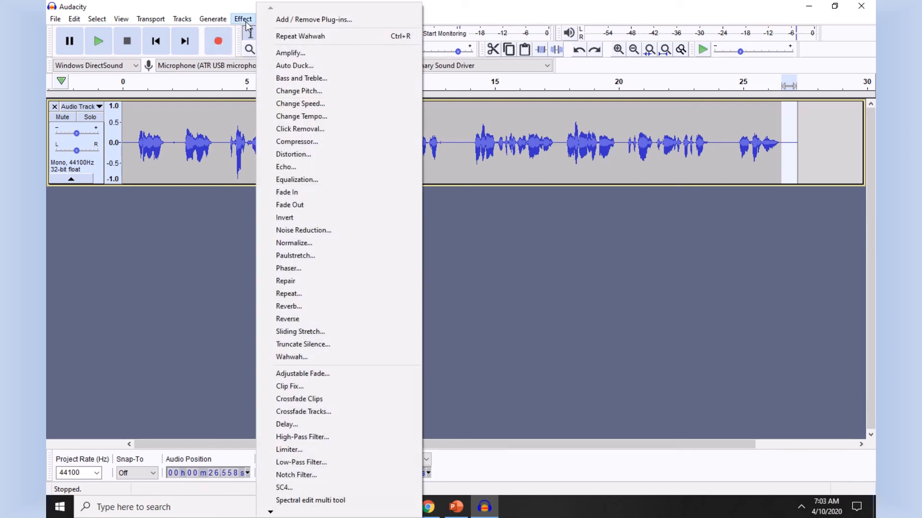
{"action": "left_click", "coordinate": [296, 205]}
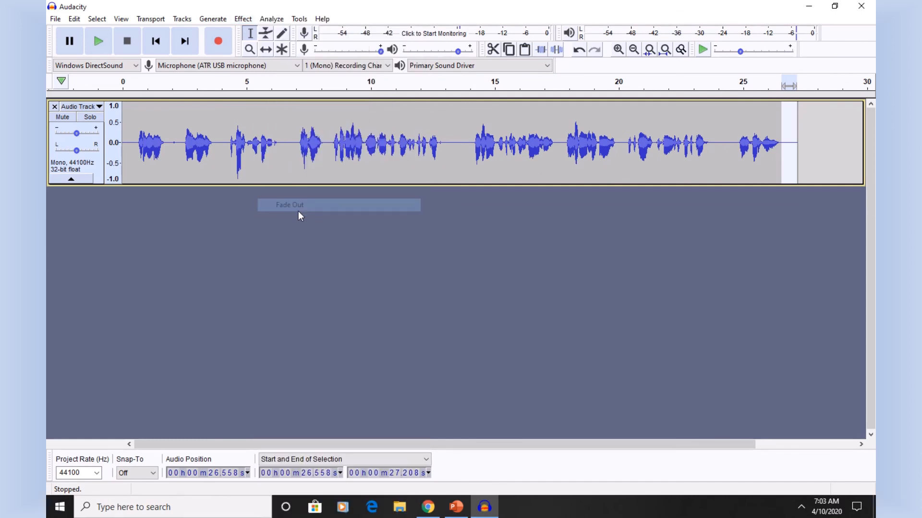
{"action": "left_click", "coordinate": [155, 43]}
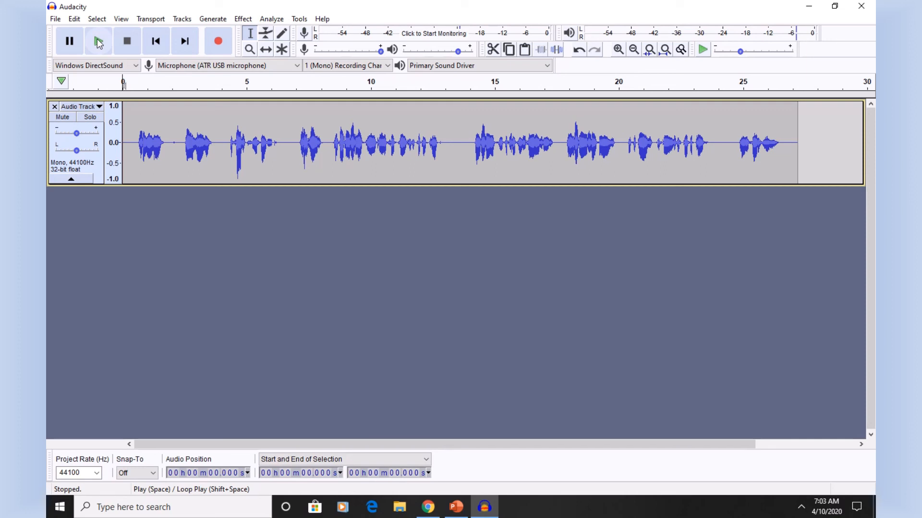
{"action": "left_click", "coordinate": [98, 42]}
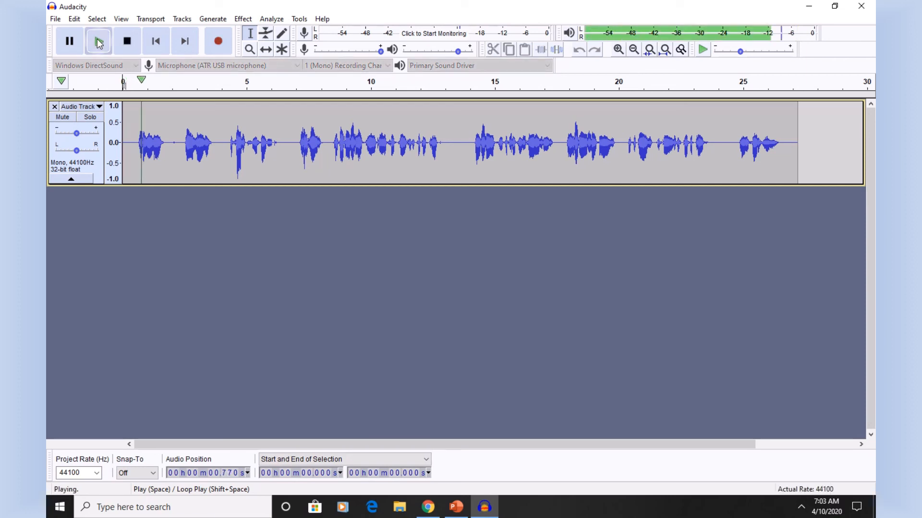